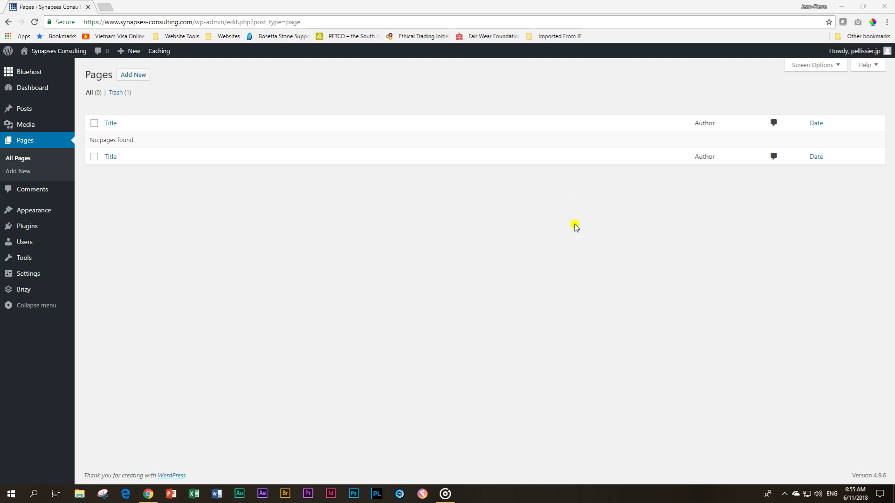
# Step: Create a new WordPress page titled 'Deconstructing Blocks #1' and publish it
pyautogui.click(142, 80)
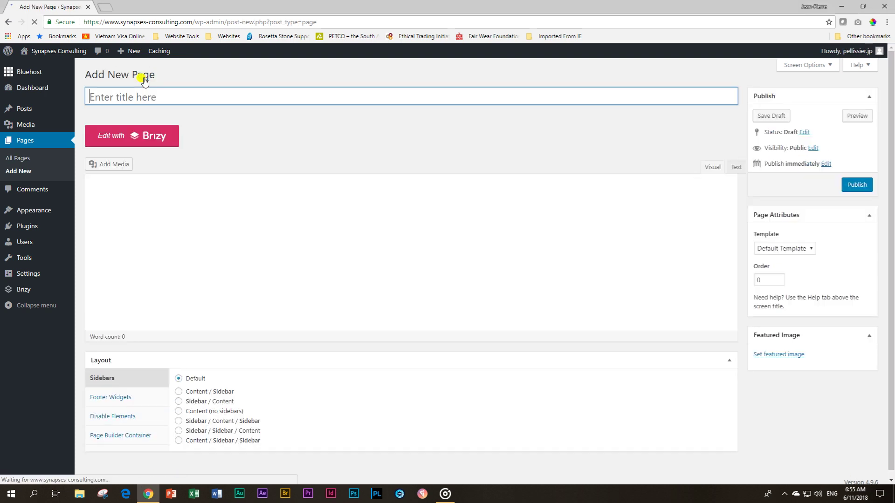
pyautogui.click(134, 93)
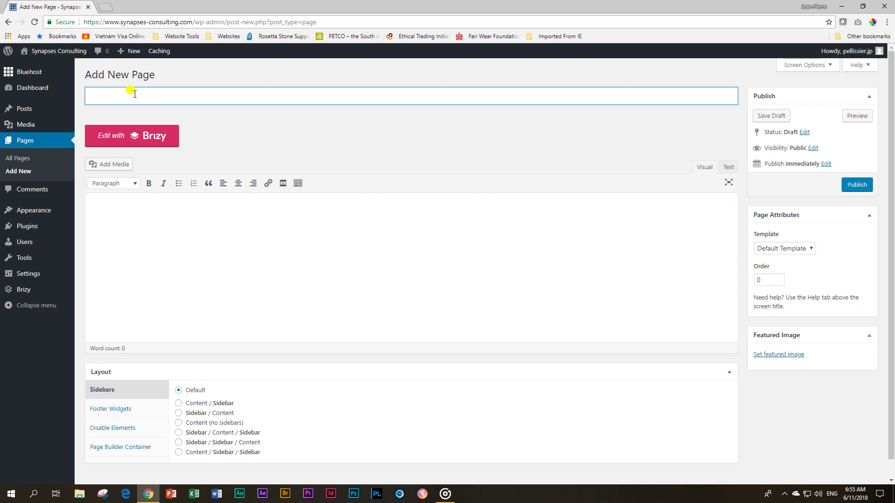
pyautogui.write('Deconstructing Blocks #1')
pyautogui.click(855, 187)
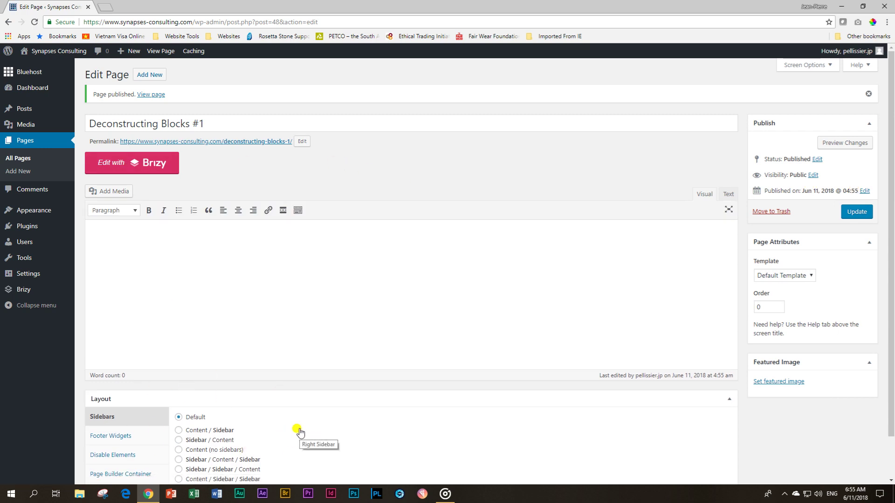
pyautogui.scroll(-1, 150, 367)
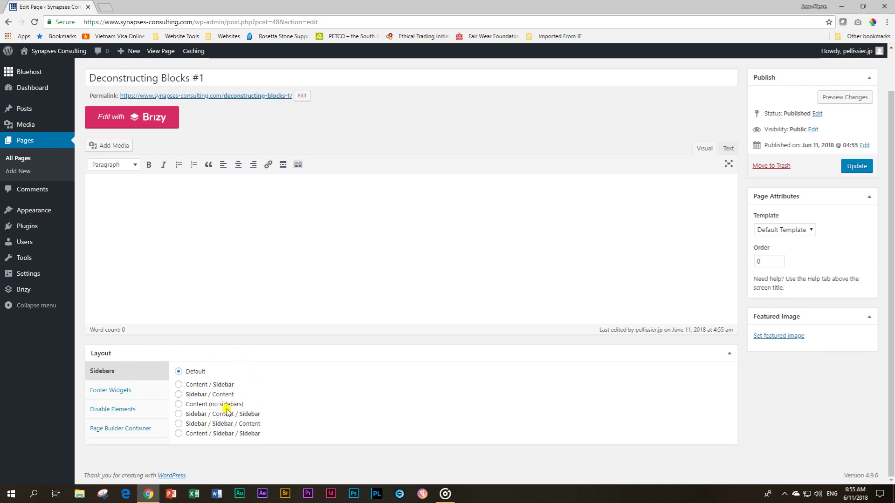
# Step: Open the page in Brizy's visual editor and bring up its Page Template list
pyautogui.click(124, 117)
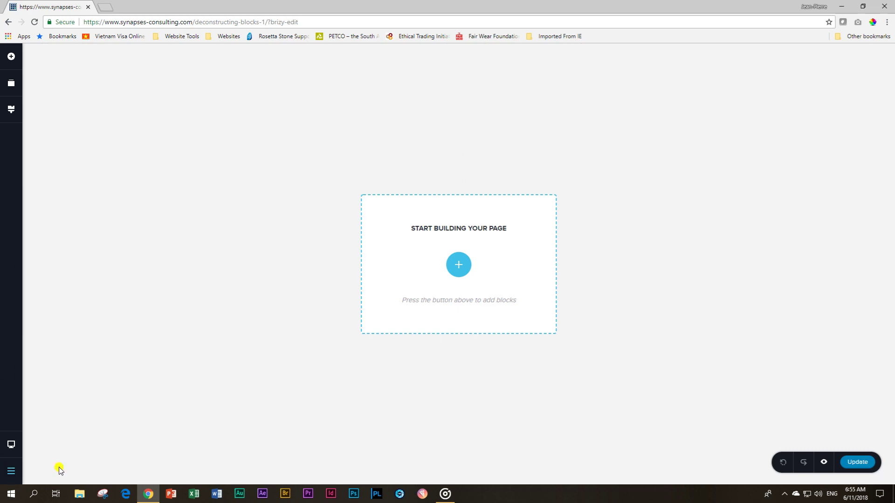
pyautogui.click(11, 474)
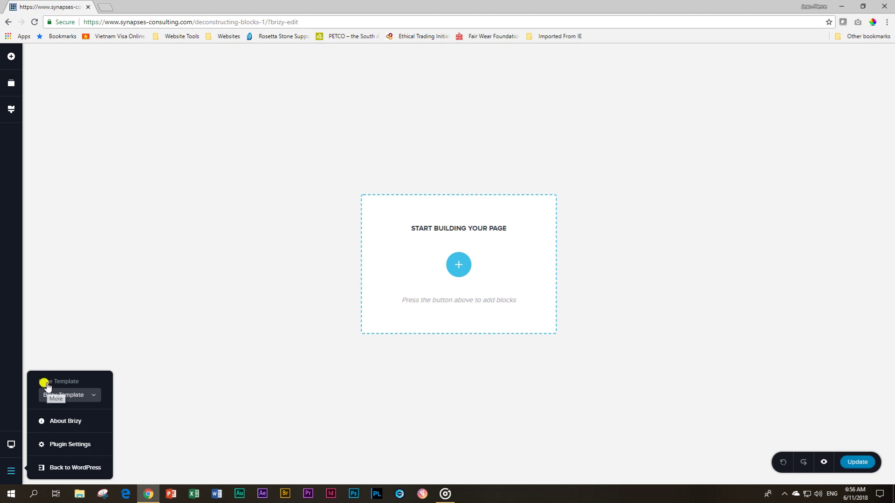
pyautogui.click(93, 397)
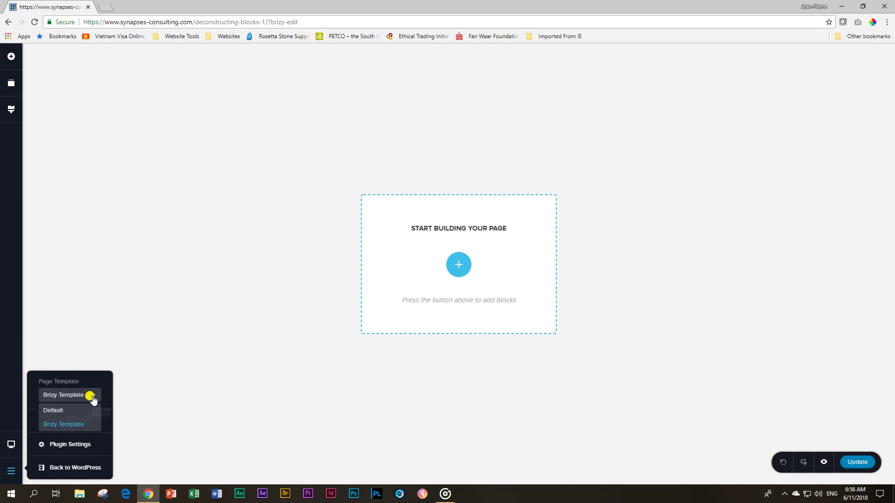
# Step: Switch the page template to Default and scroll to review the page
pyautogui.click(57, 409)
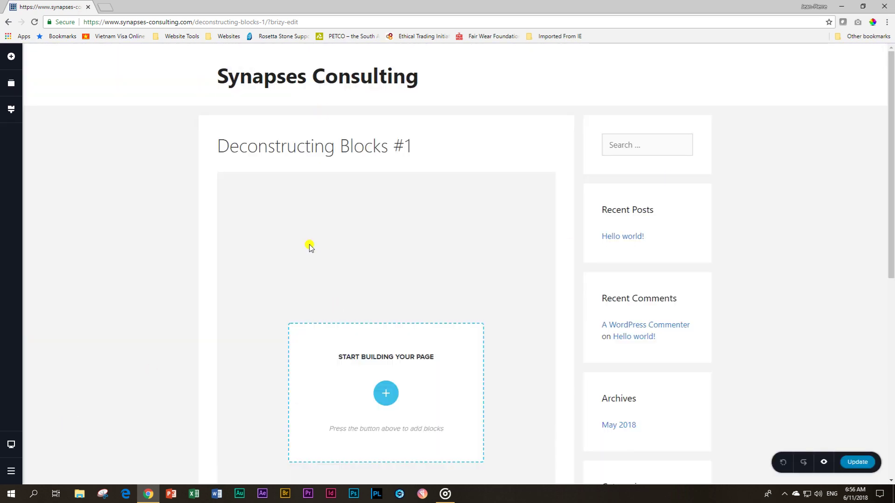
pyautogui.scroll(-8, 655, 275)
pyautogui.scroll(8, 655, 280)
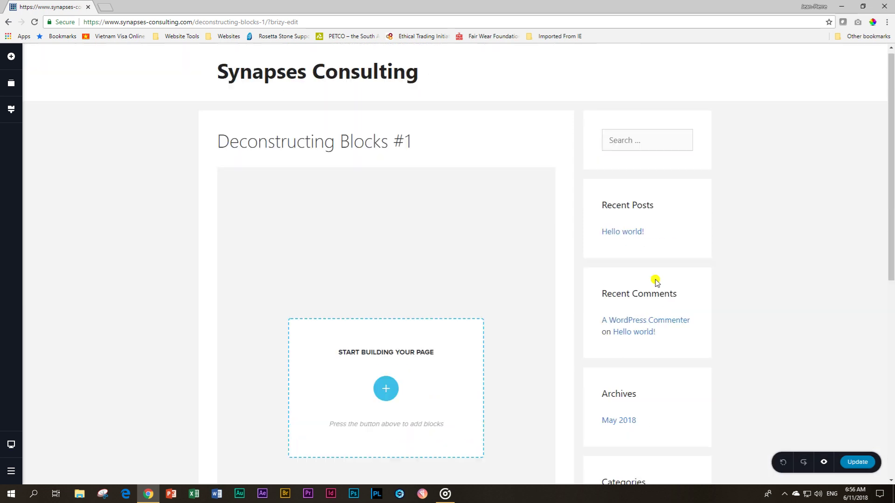
pyautogui.scroll(-8, 653, 276)
pyautogui.scroll(6, 650, 275)
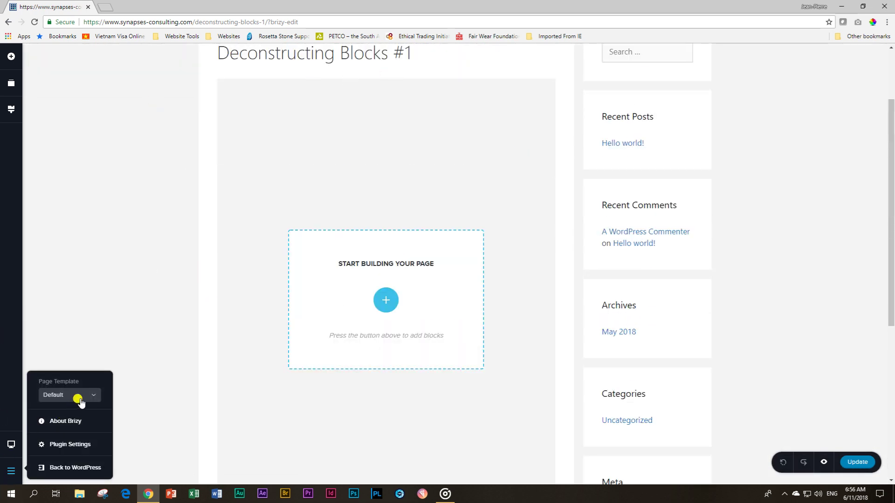
# Step: Set the page template back to Brizy Template and open the block library
pyautogui.click(87, 395)
pyautogui.click(75, 422)
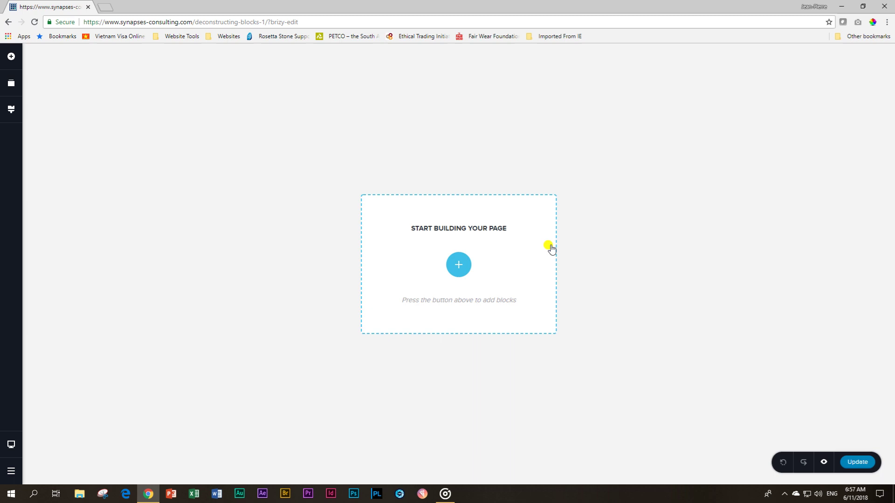
pyautogui.click(459, 264)
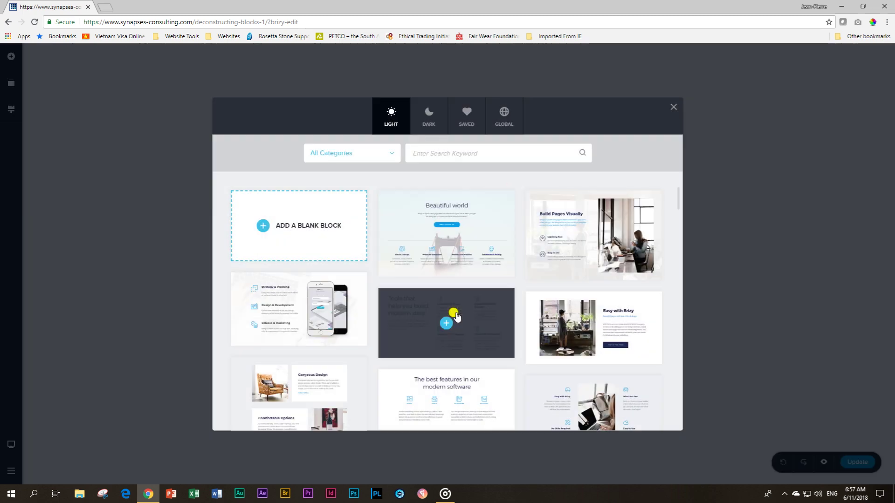
# Step: Filter the block library to Header and insert the 'Great Styling For Headers And Hero Images' block
pyautogui.scroll(-5, 518, 261)
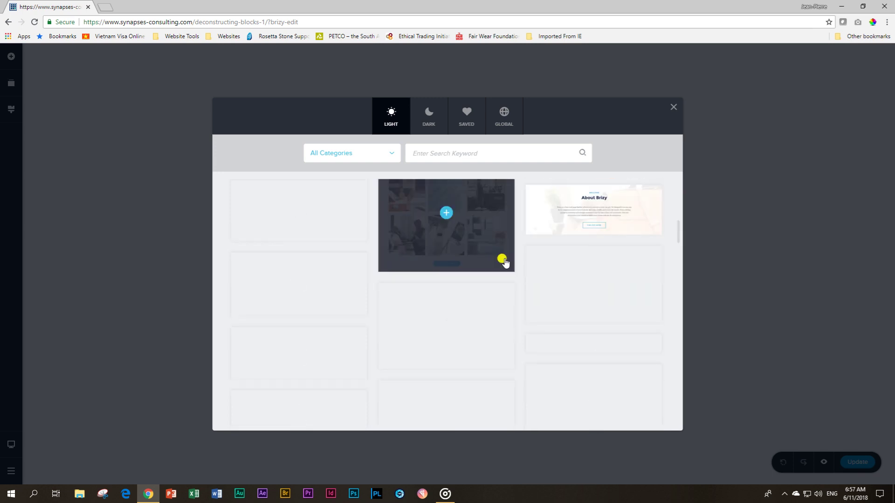
pyautogui.scroll(-10, 508, 266)
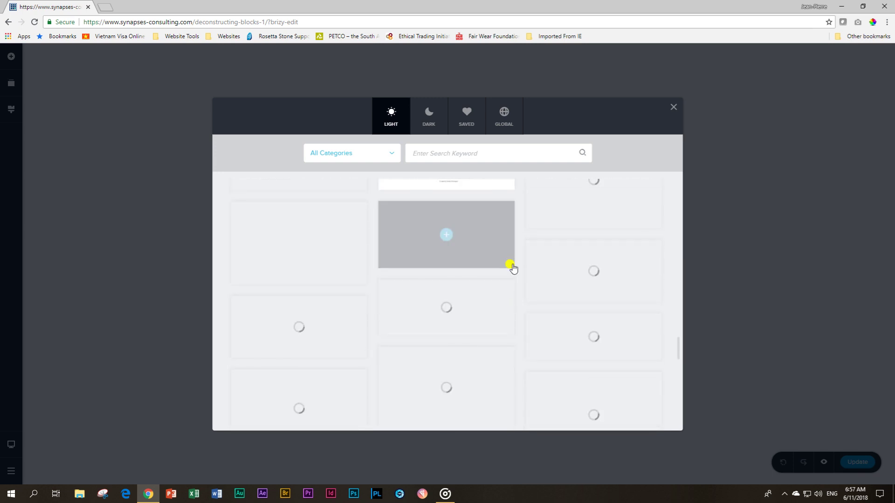
pyautogui.scroll(-5, 513, 269)
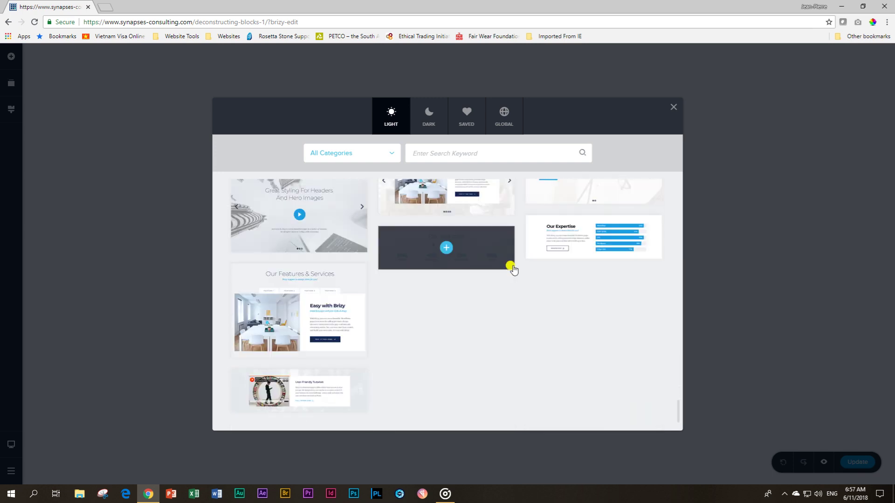
pyautogui.scroll(15, 513, 269)
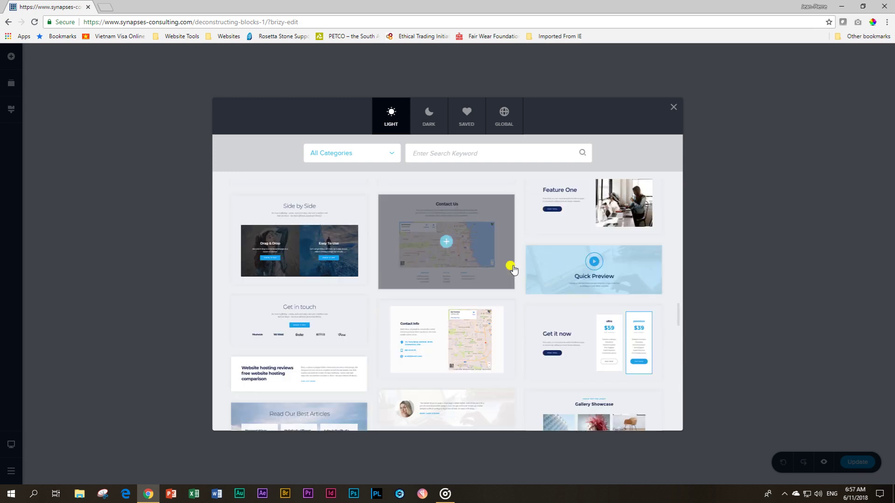
pyautogui.scroll(10, 513, 269)
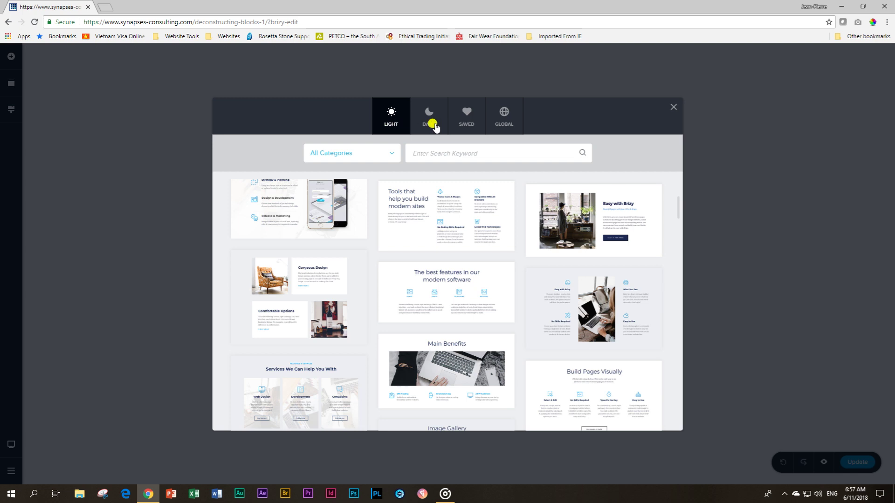
pyautogui.click(391, 157)
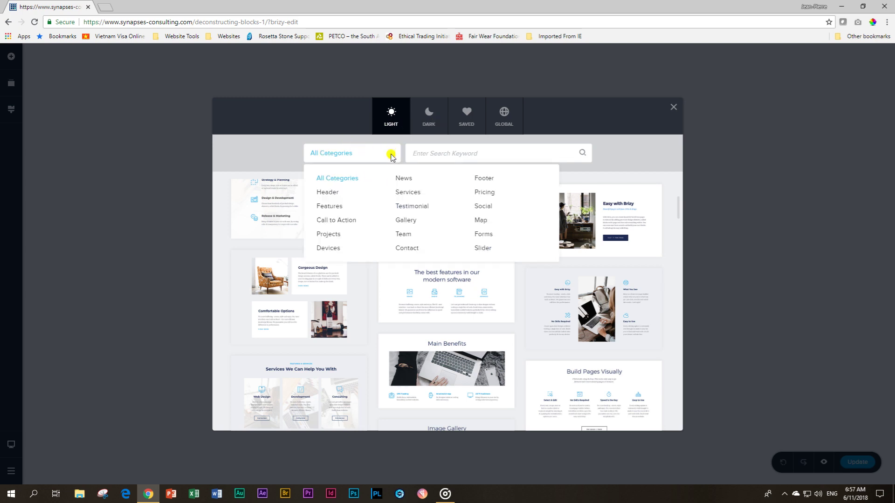
pyautogui.click(333, 193)
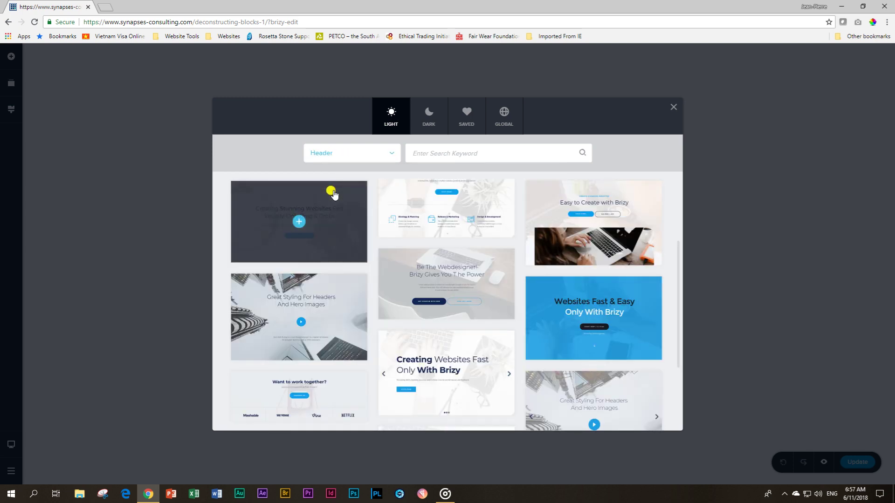
pyautogui.moveTo(290, 332)
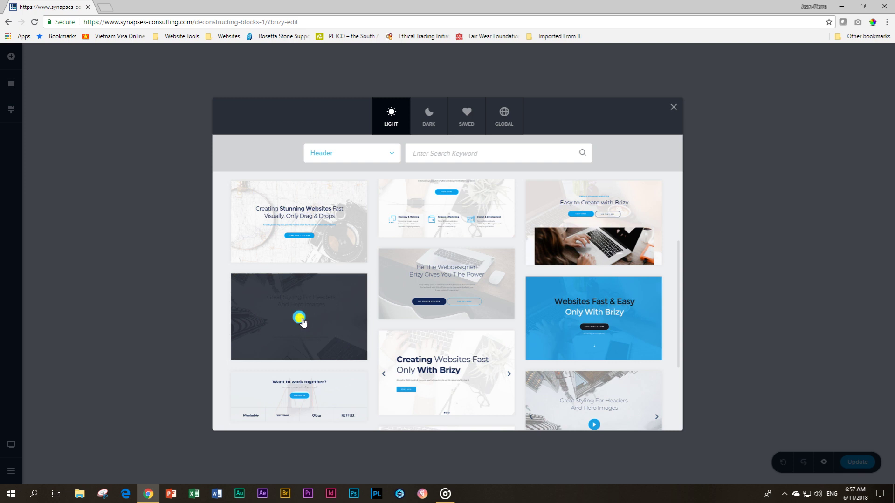
pyautogui.click(298, 317)
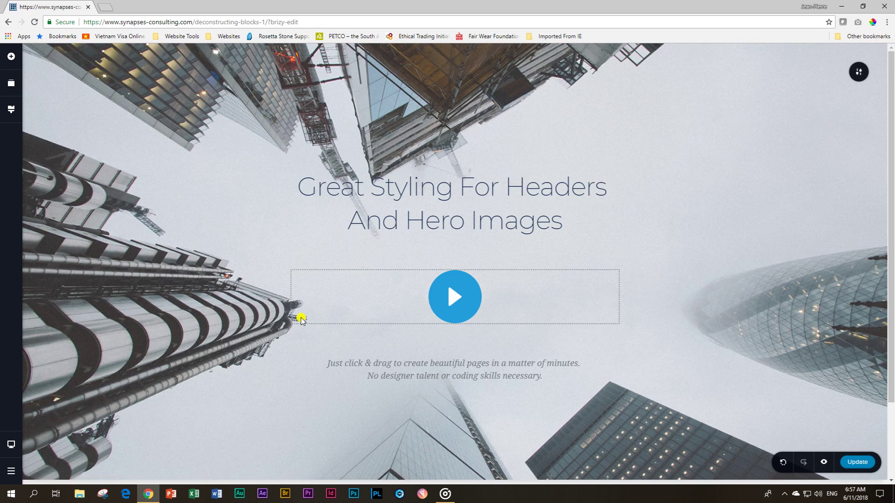
pyautogui.scroll(-2, 537, 252)
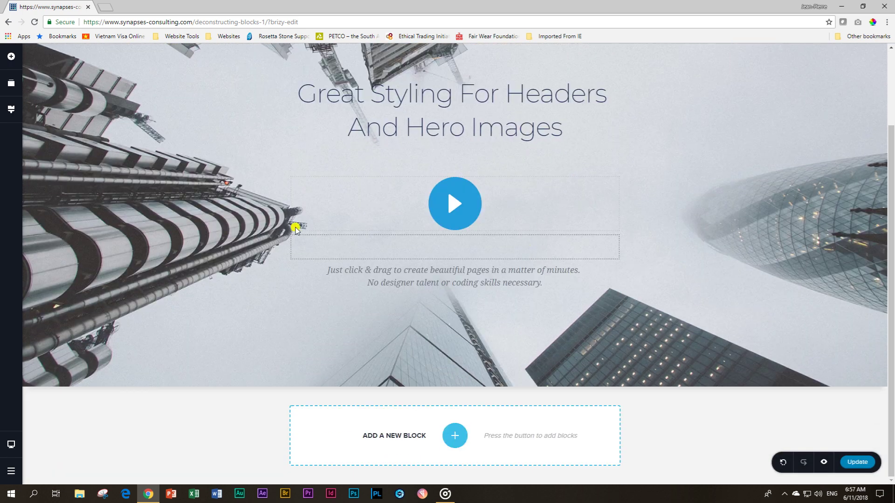
pyautogui.scroll(2, 509, 180)
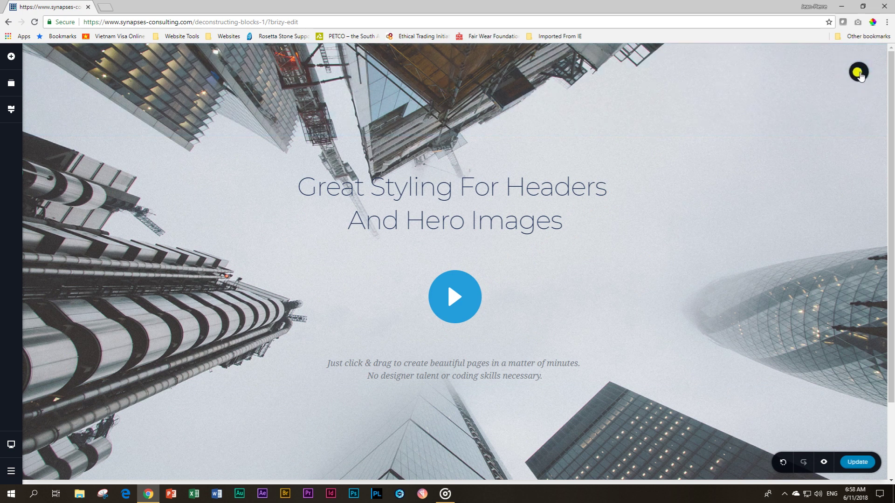
pyautogui.click(859, 74)
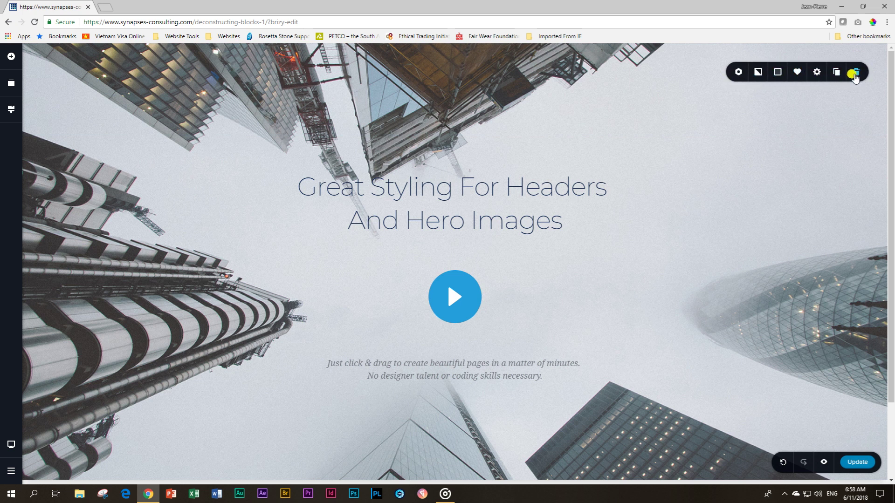
pyautogui.scroll(-1, 781, 191)
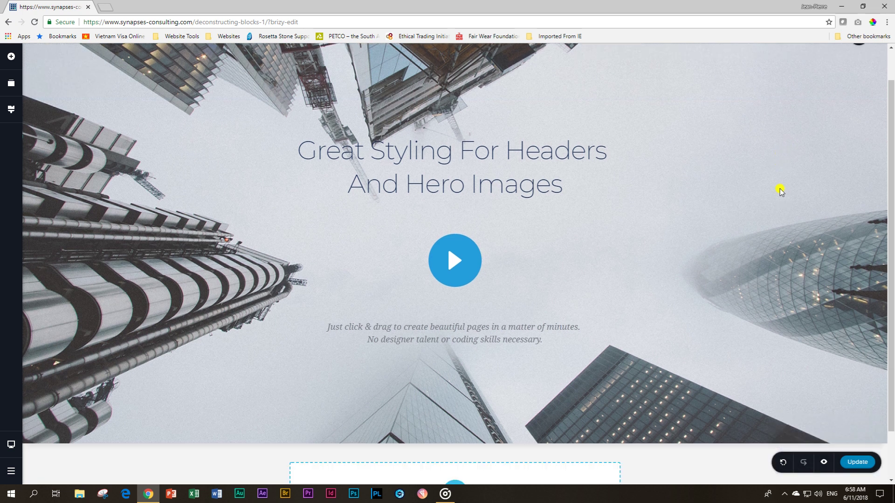
pyautogui.scroll(-1, 781, 191)
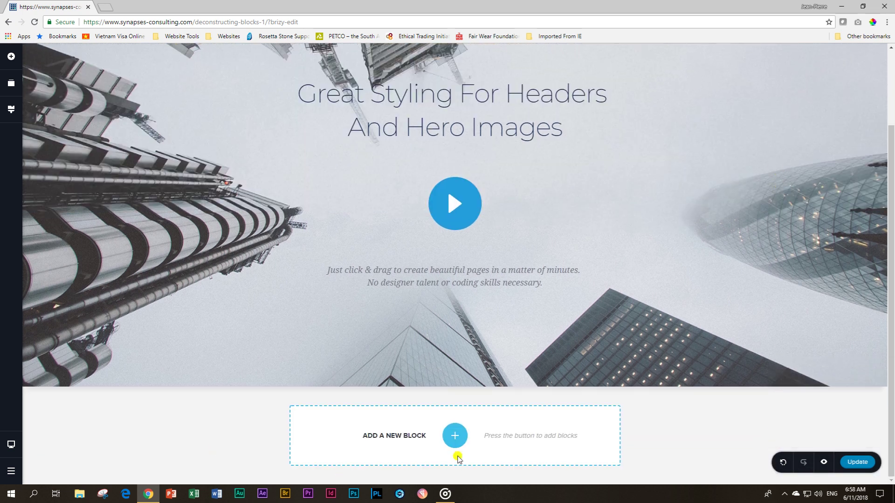
# Step: Switch the library to dark templates and insert 'The best features in our modern software' block
pyautogui.click(455, 439)
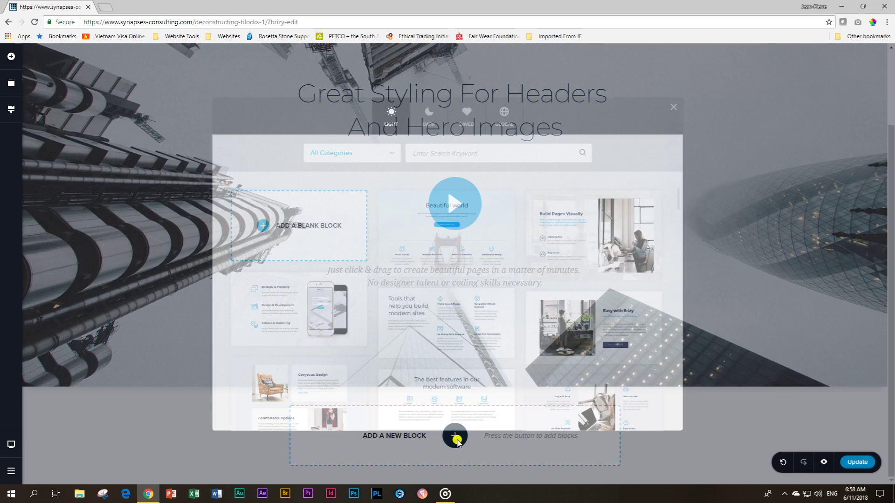
pyautogui.click(429, 127)
pyautogui.scroll(-3, 442, 261)
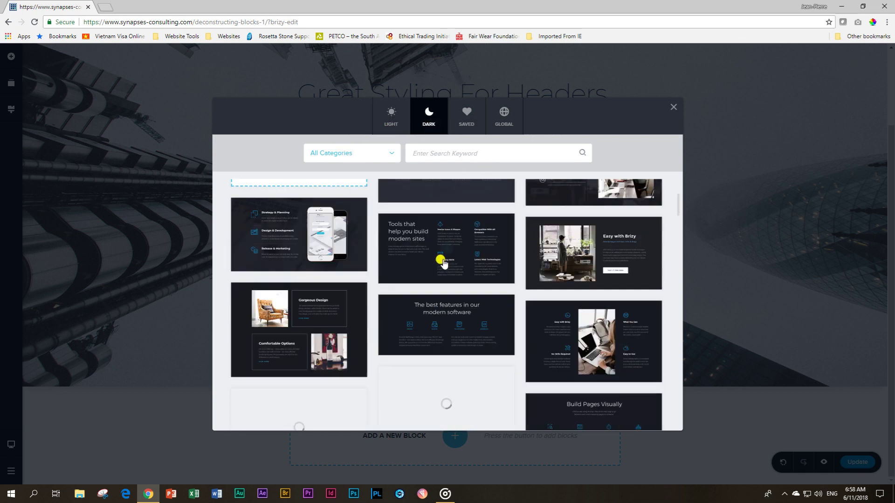
pyautogui.click(447, 289)
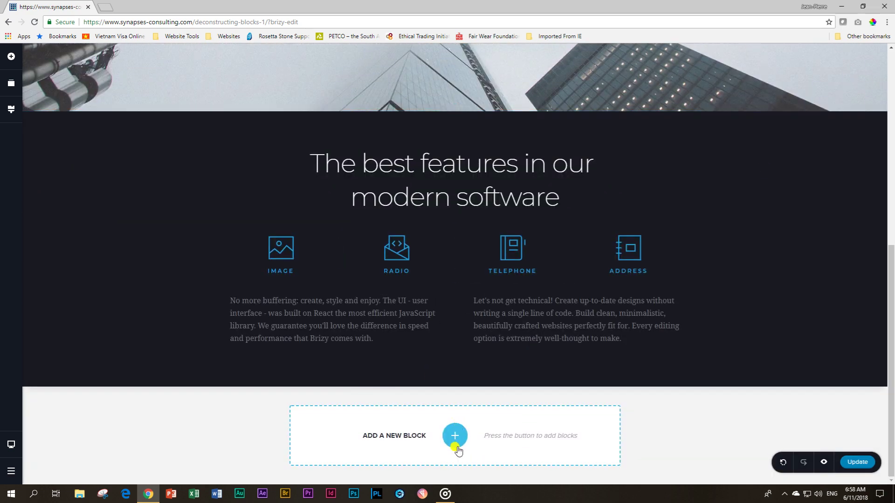
# Step: Insert the six-photo Image Gallery template below the features block and scroll to review it
pyautogui.click(456, 441)
pyautogui.scroll(-5, 376, 301)
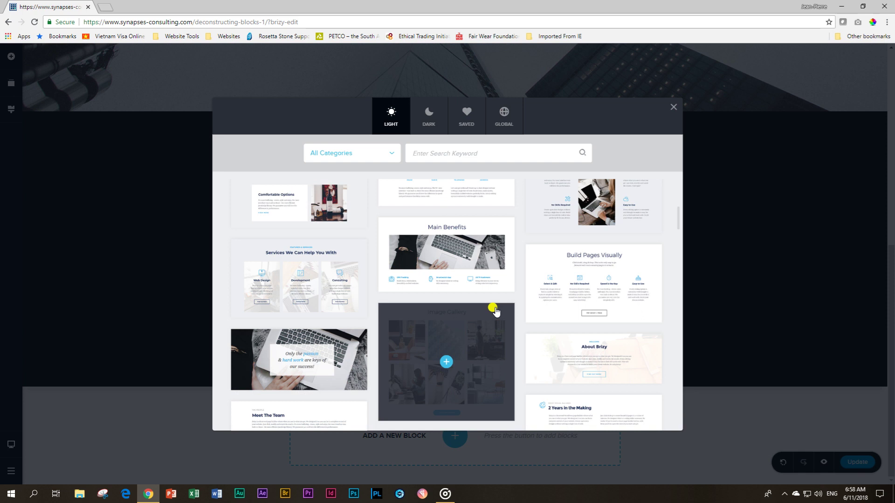
pyautogui.scroll(-1, 494, 308)
pyautogui.click(444, 325)
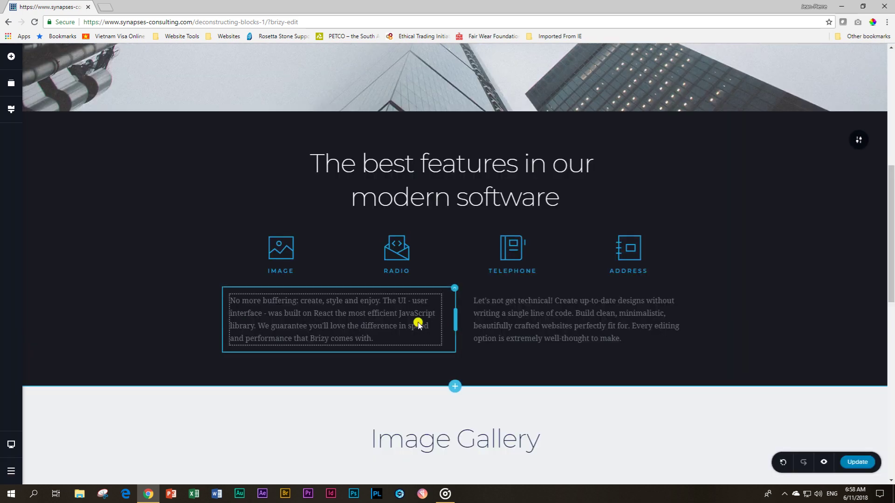
pyautogui.scroll(-6, 446, 324)
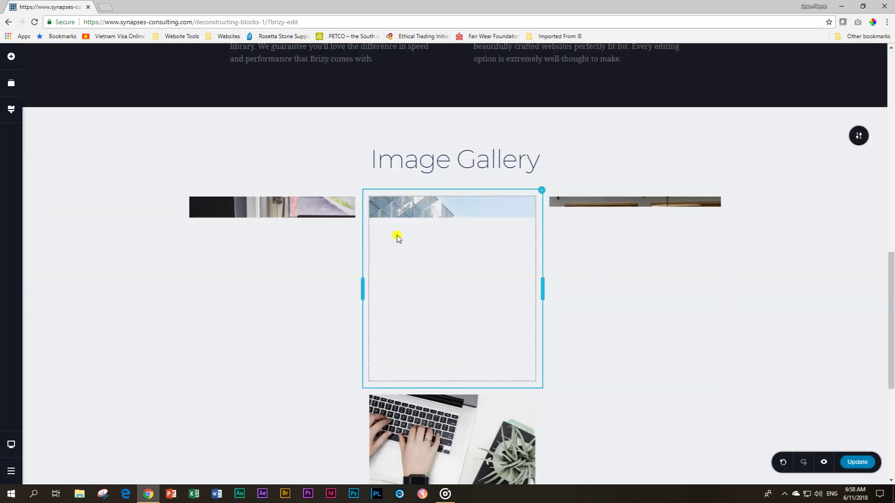
pyautogui.scroll(15, 648, 345)
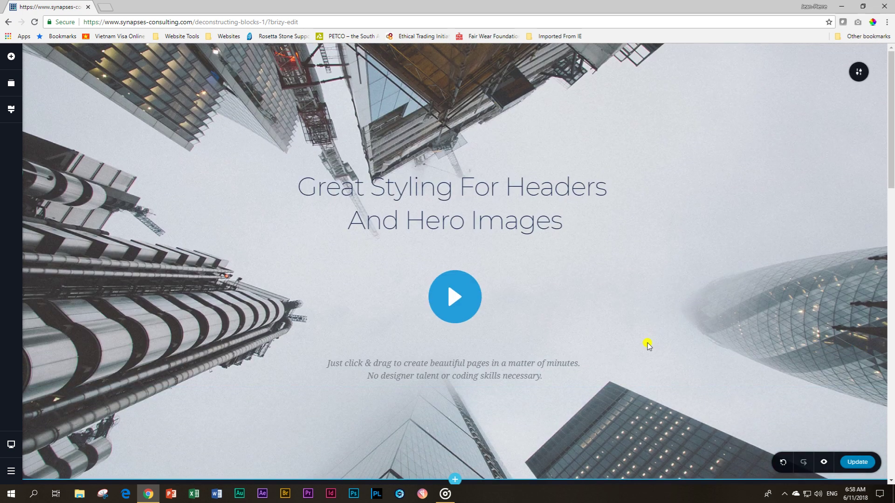
pyautogui.scroll(-12, 673, 321)
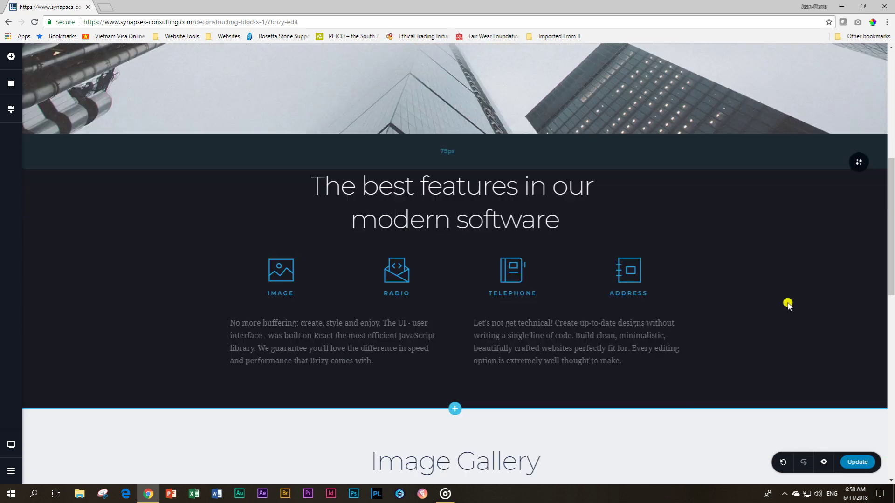
pyautogui.scroll(-4, 720, 336)
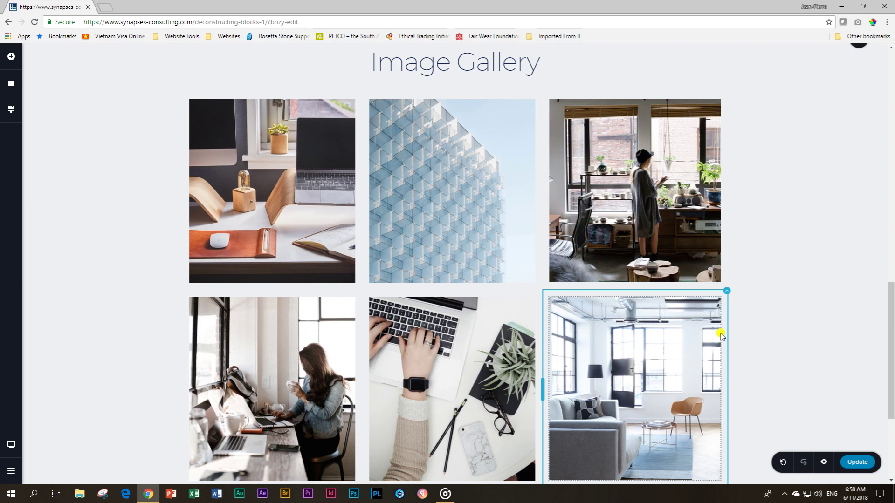
# Step: Delete the Image Gallery, features and hero sections in turn using each section's trash icon
pyautogui.scroll(15, 720, 335)
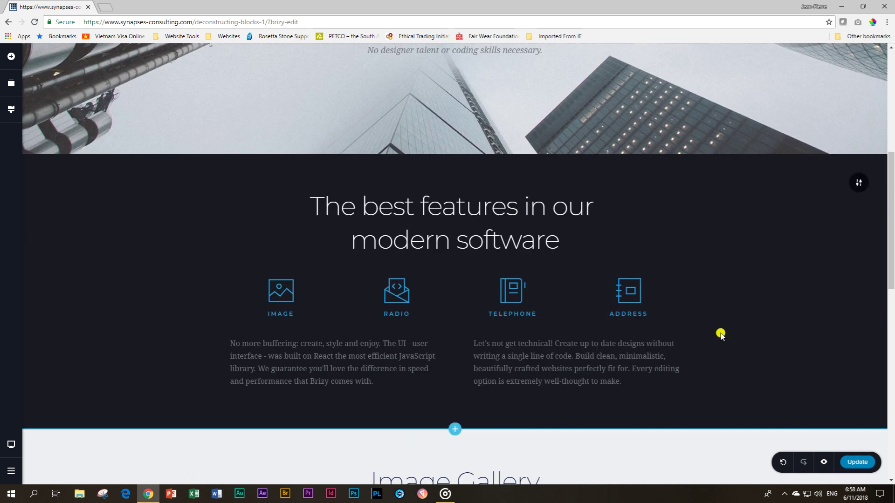
pyautogui.scroll(1, 685, 320)
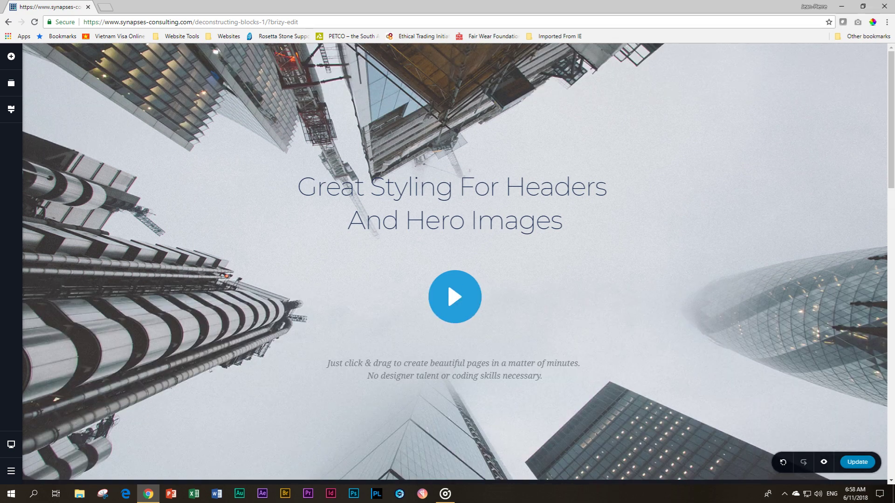
pyautogui.scroll(-15, 689, 258)
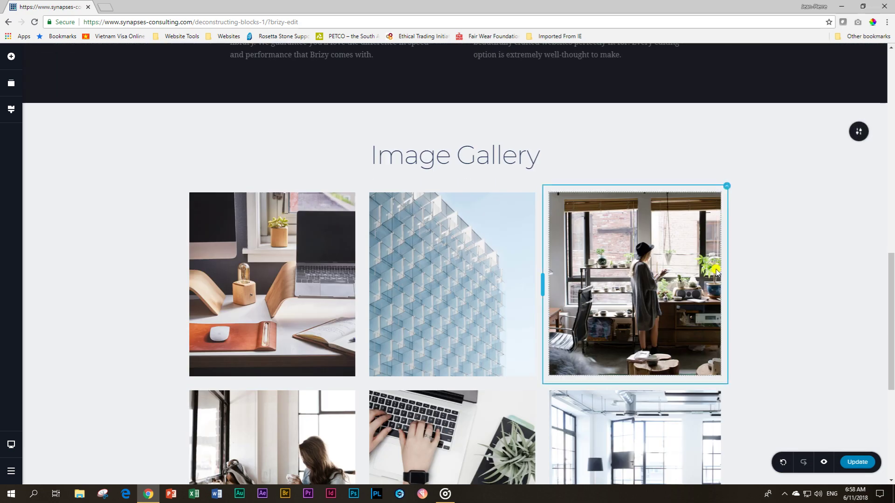
pyautogui.click(858, 133)
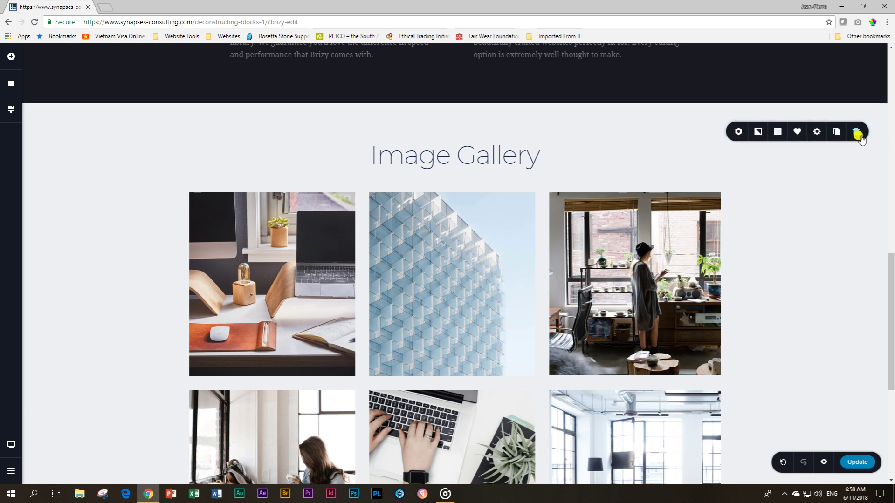
pyautogui.click(859, 132)
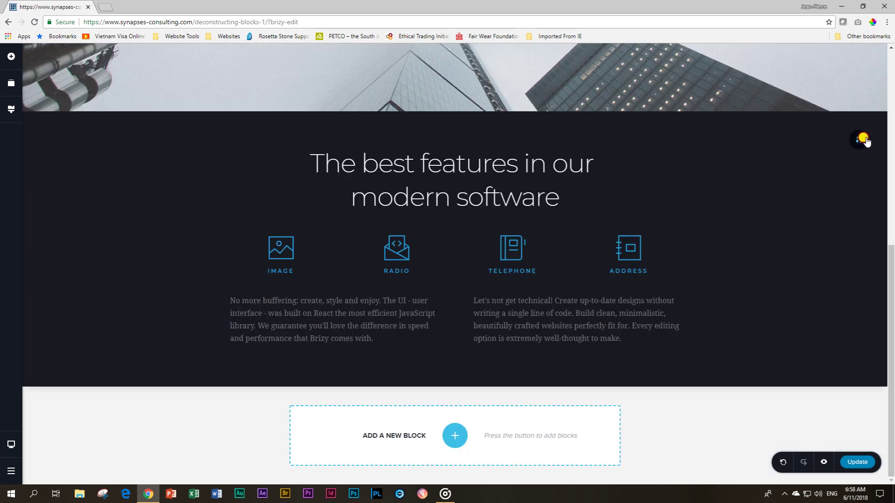
pyautogui.click(858, 139)
pyautogui.click(858, 139)
pyautogui.scroll(2, 860, 150)
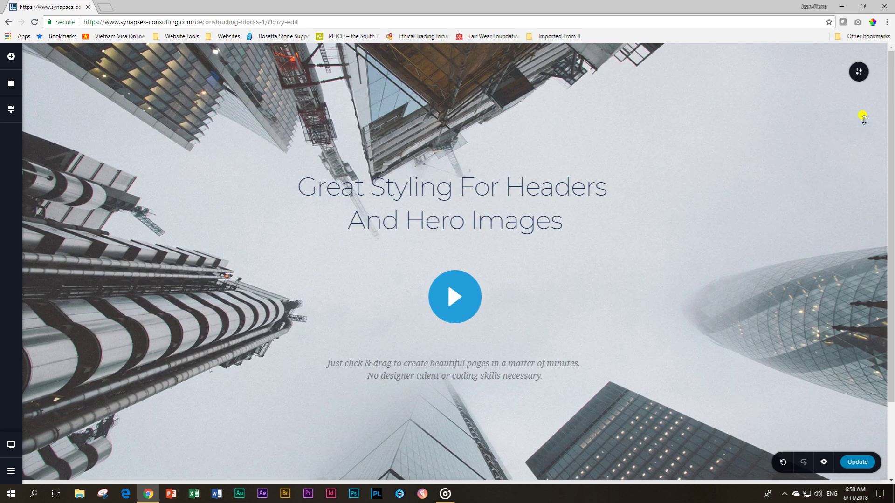
pyautogui.click(858, 73)
pyautogui.click(858, 73)
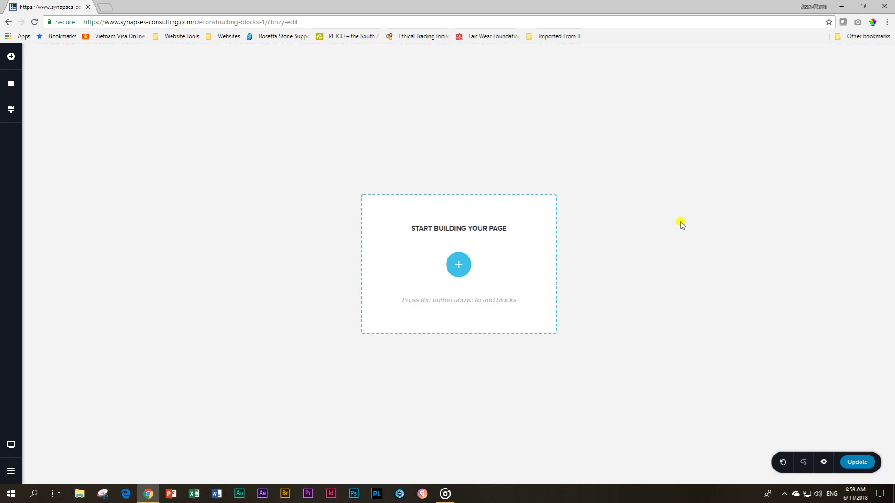
pyautogui.click(11, 59)
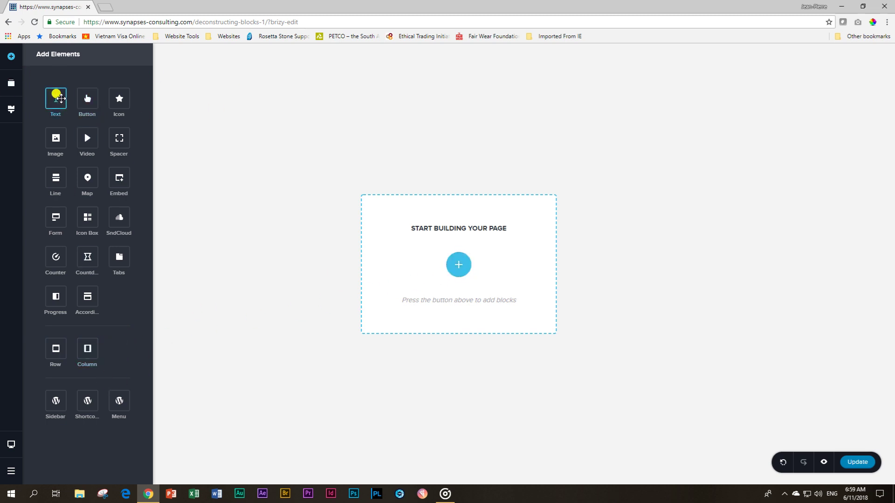
pyautogui.moveTo(60, 99); pyautogui.dragTo(461, 266)
pyautogui.moveTo(91, 97); pyautogui.dragTo(466, 230)
pyautogui.click(333, 241)
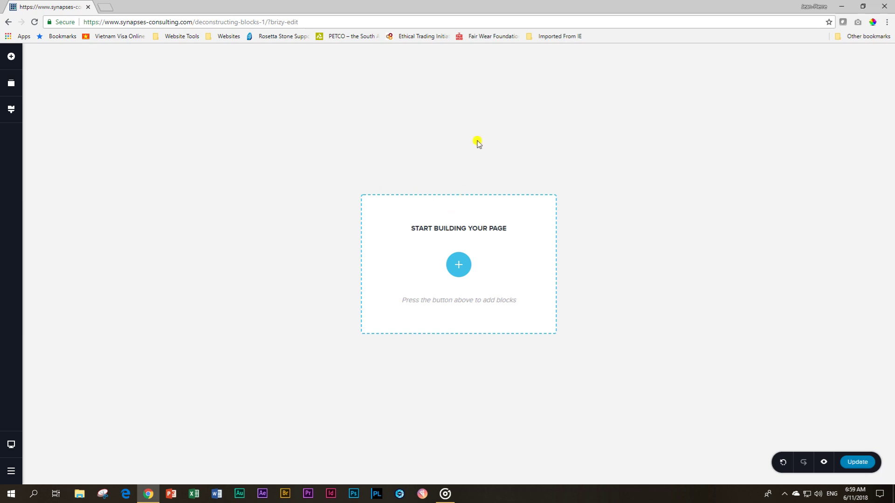
# Step: Add a blank block from the block library to the empty page
pyautogui.click(459, 265)
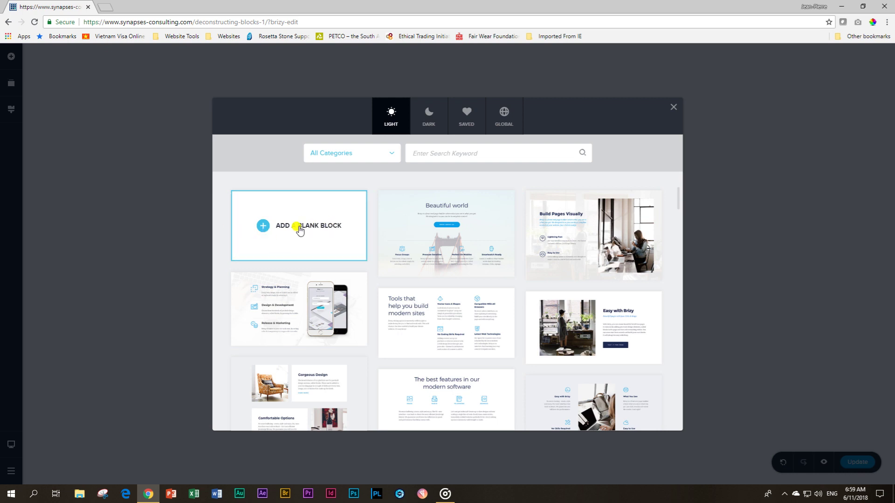
pyautogui.click(299, 229)
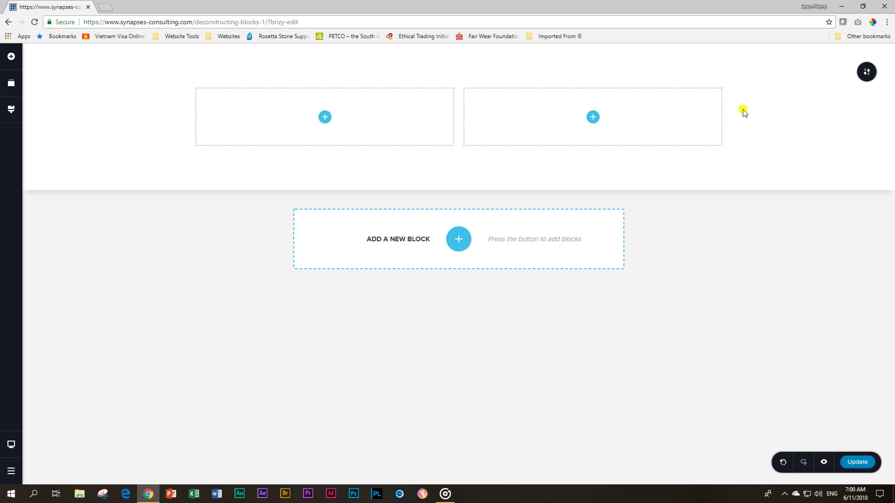
# Step: Select the blank block's two-column row and delete it with the row toolbar's trash icon
pyautogui.click(871, 73)
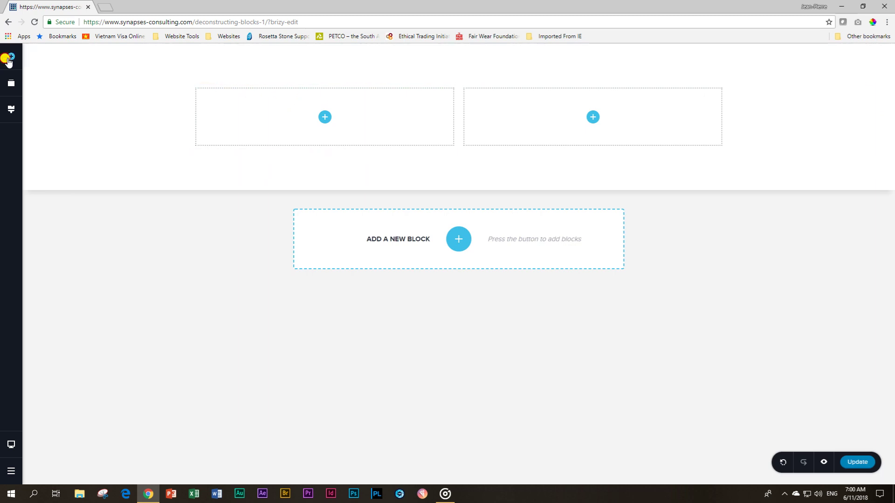
pyautogui.click(10, 56)
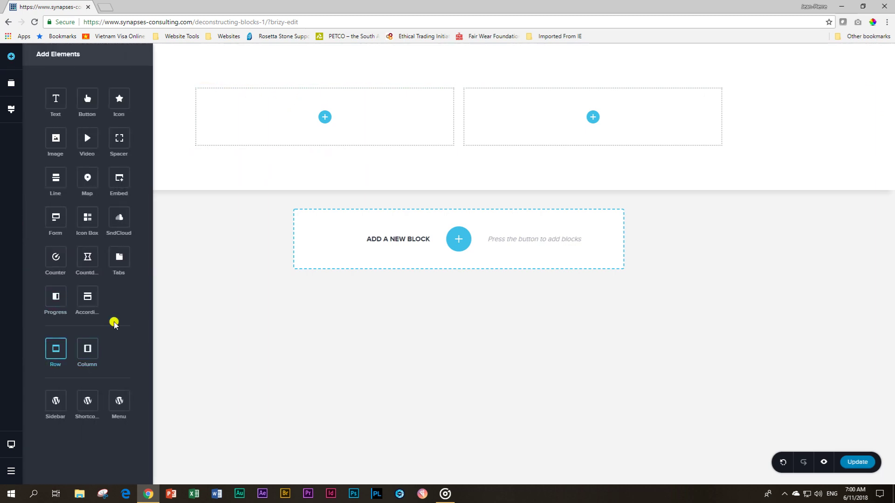
pyautogui.click(264, 168)
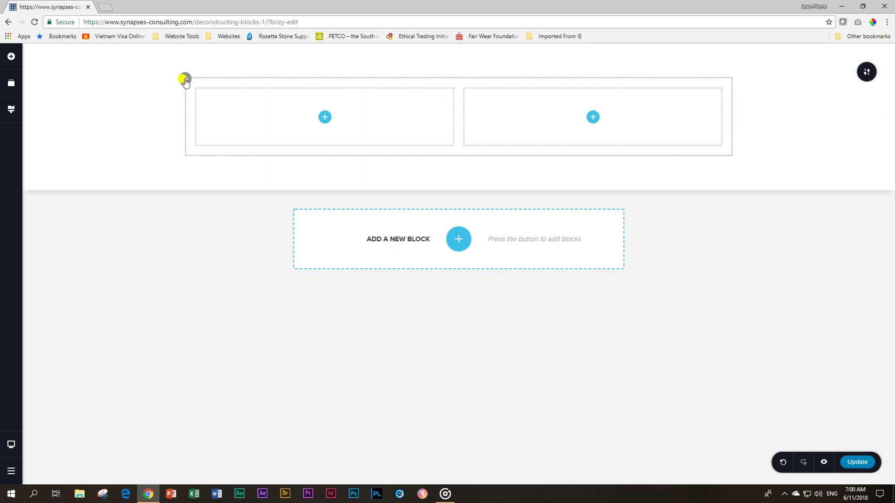
pyautogui.click(185, 80)
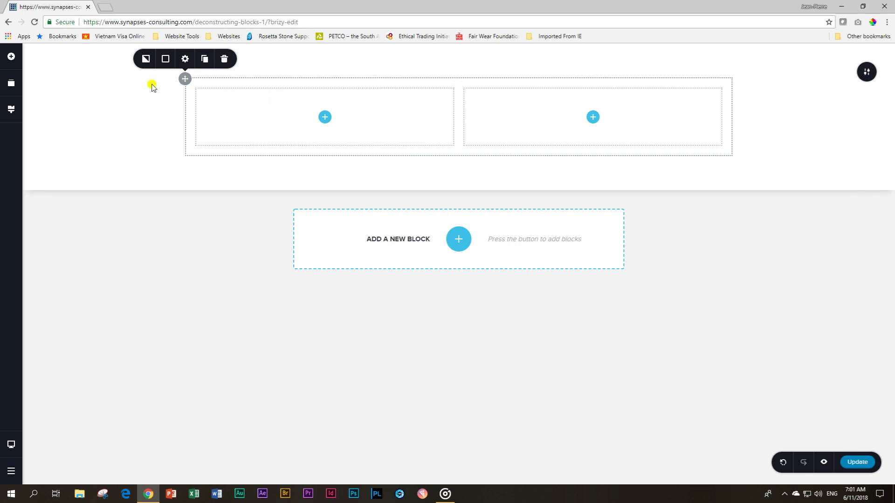
pyautogui.click(225, 59)
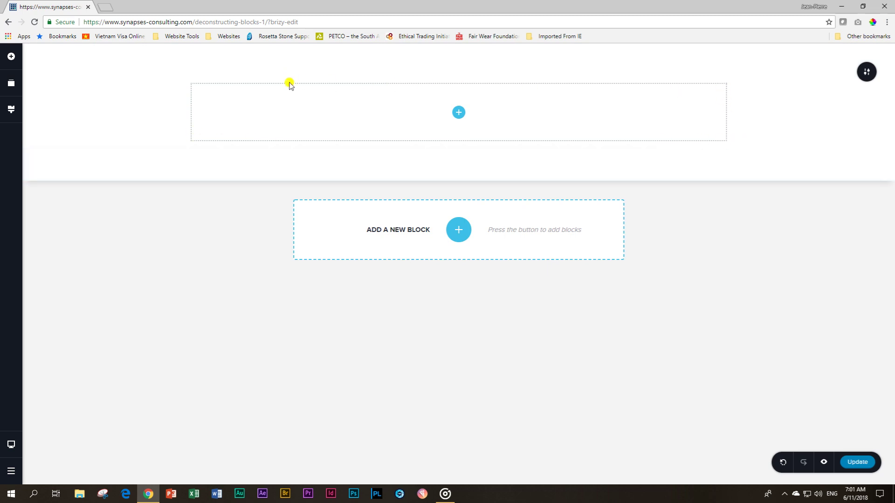
# Step: Drag a Text element into the empty block and click into its default Brizy paragraph
pyautogui.click(459, 113)
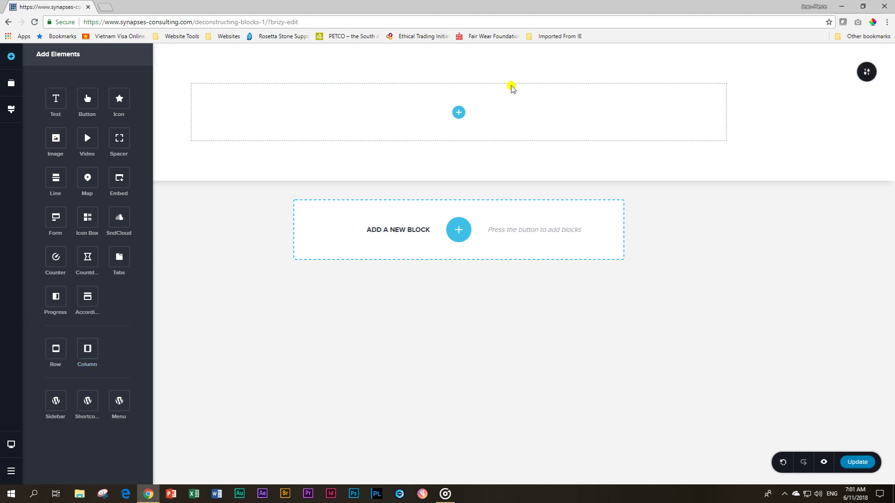
pyautogui.click(499, 122)
pyautogui.click(459, 112)
pyautogui.moveTo(53, 95); pyautogui.dragTo(465, 112)
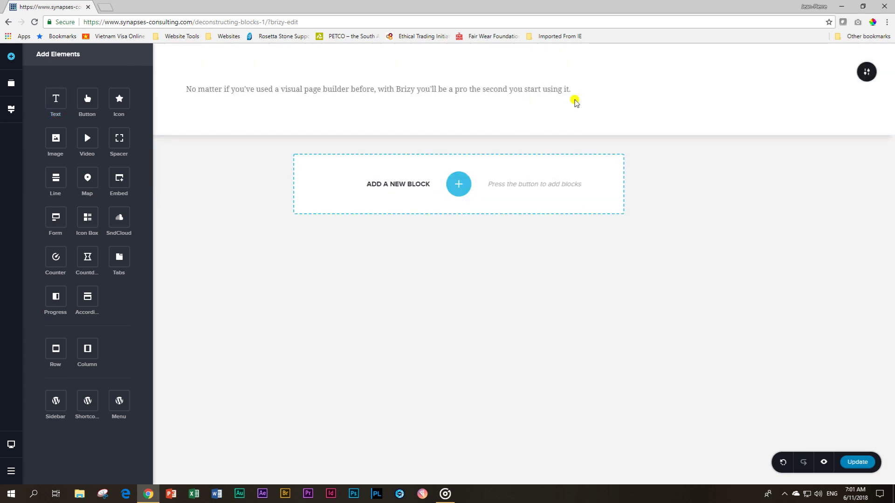
pyautogui.click(272, 91)
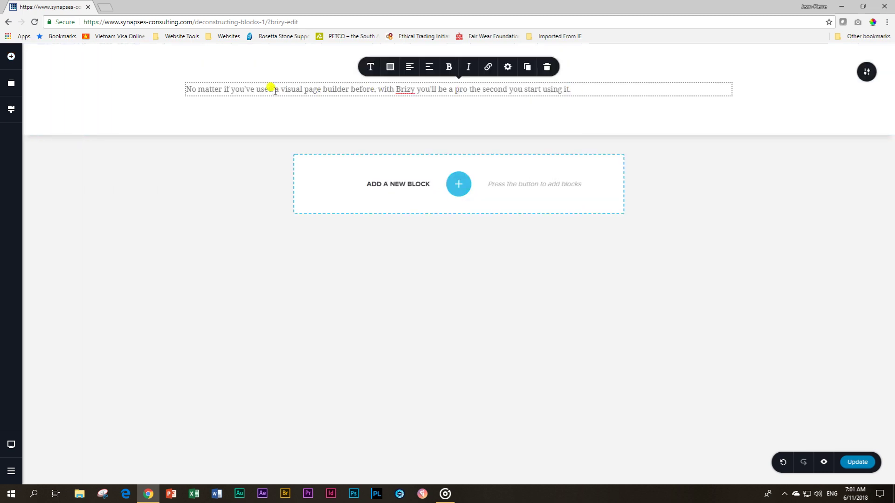
pyautogui.moveTo(272, 91); pyautogui.dragTo(194, 94)
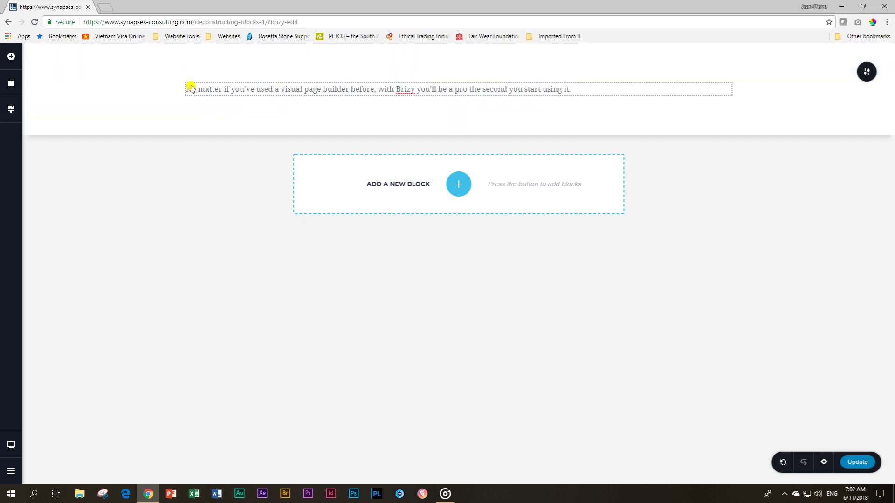
pyautogui.click(187, 85)
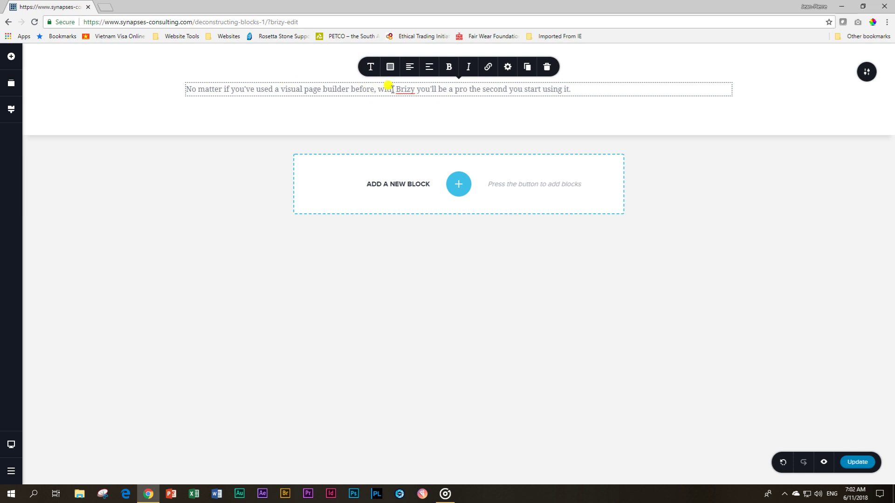
pyautogui.click(415, 89)
pyautogui.click(268, 89)
pyautogui.click(11, 56)
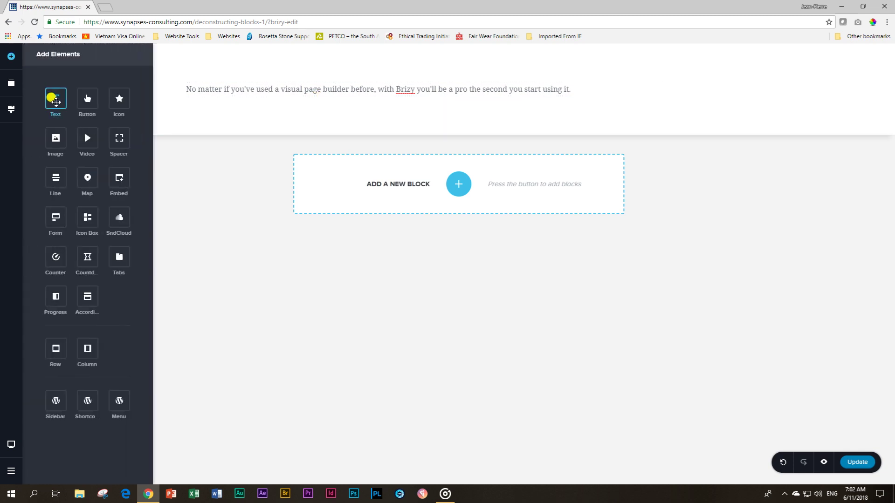
# Step: Add a second default paragraph below the first, with a blue star icon between them
pyautogui.moveTo(52, 97); pyautogui.dragTo(201, 98)
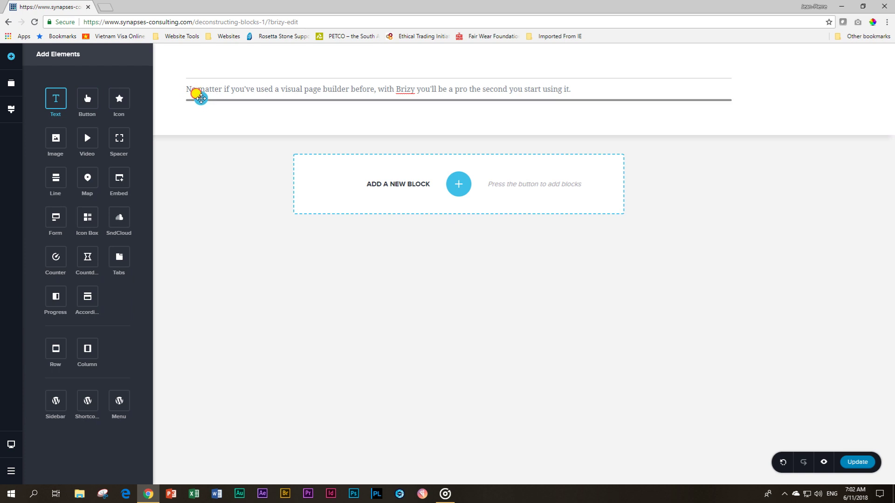
pyautogui.moveTo(201, 98); pyautogui.dragTo(199, 97)
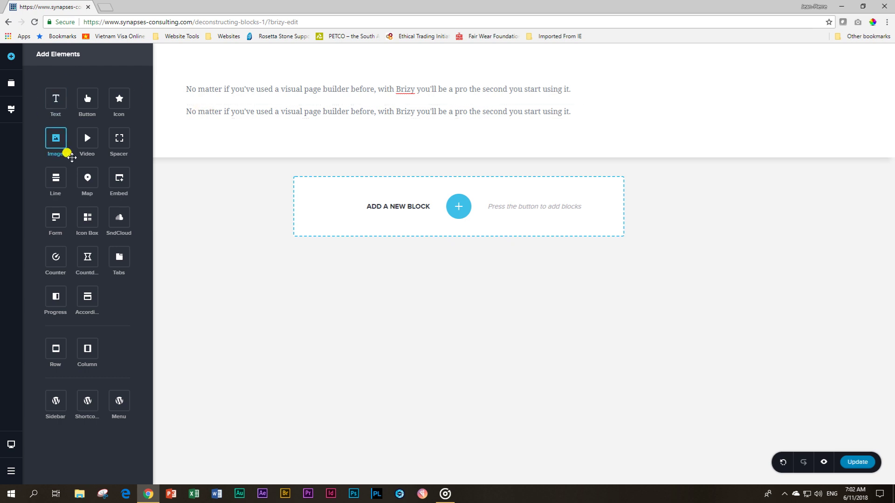
pyautogui.moveTo(118, 99); pyautogui.dragTo(206, 100)
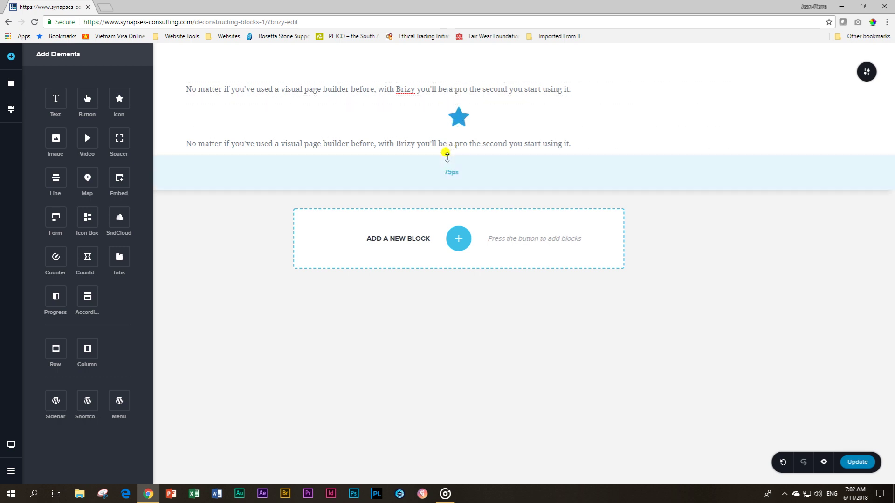
pyautogui.click(447, 154)
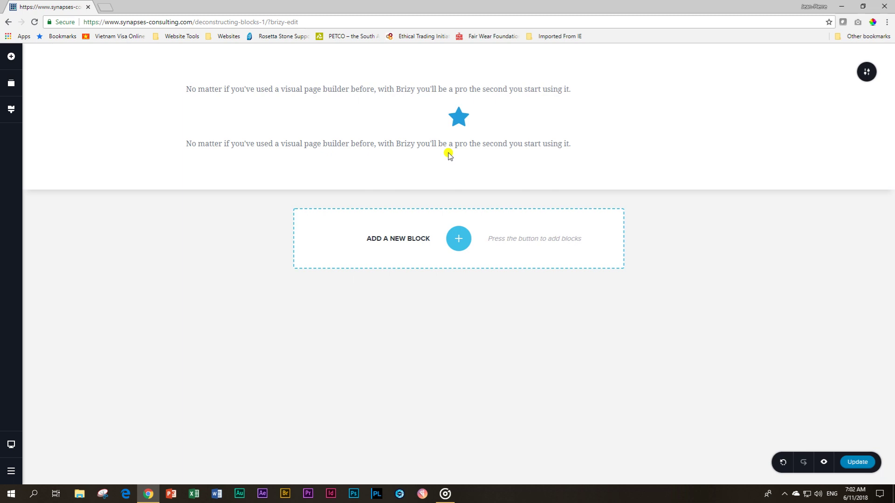
# Step: Drag the Column element in to place two empty columns under the second paragraph
pyautogui.click(11, 57)
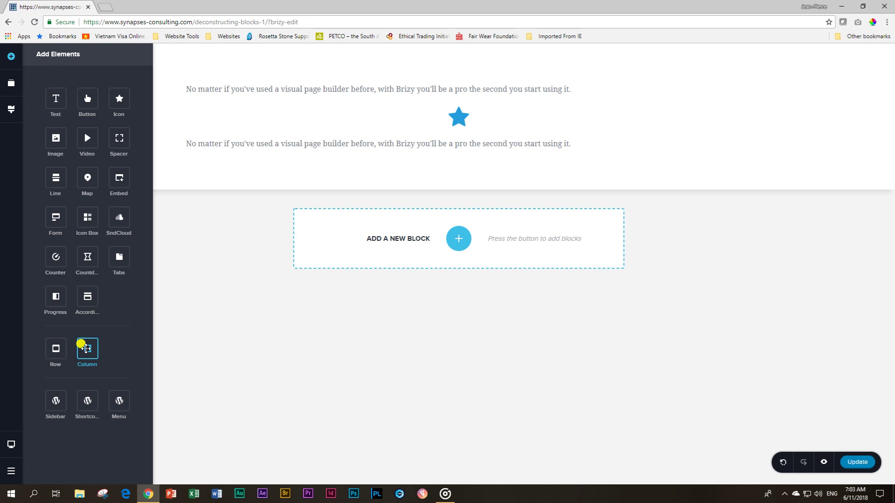
pyautogui.moveTo(86, 348); pyautogui.dragTo(294, 155)
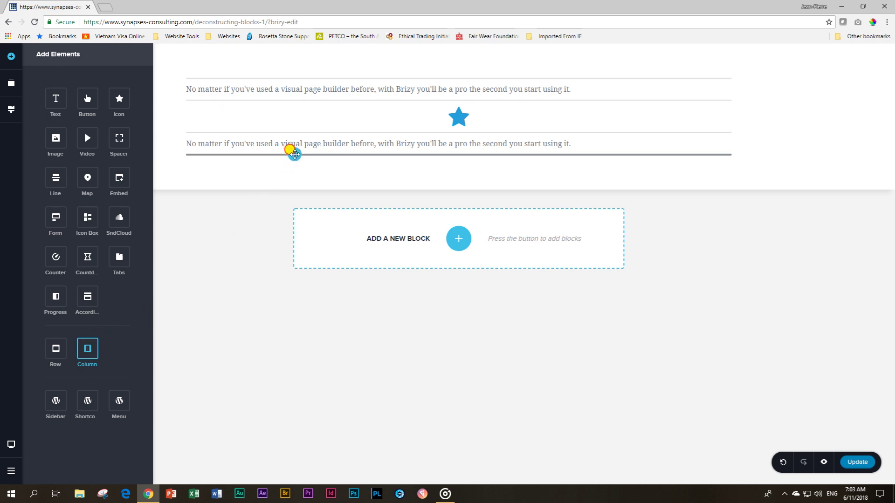
pyautogui.moveTo(294, 154); pyautogui.dragTo(295, 154)
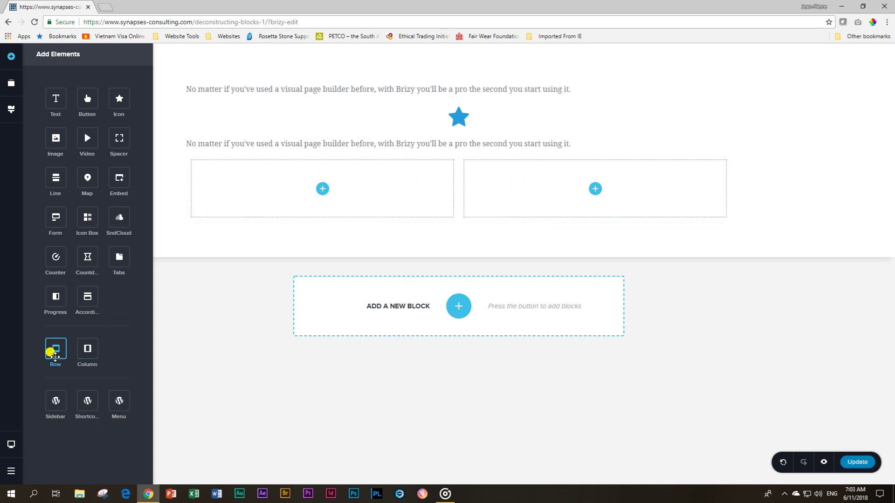
pyautogui.moveTo(54, 350); pyautogui.dragTo(254, 222)
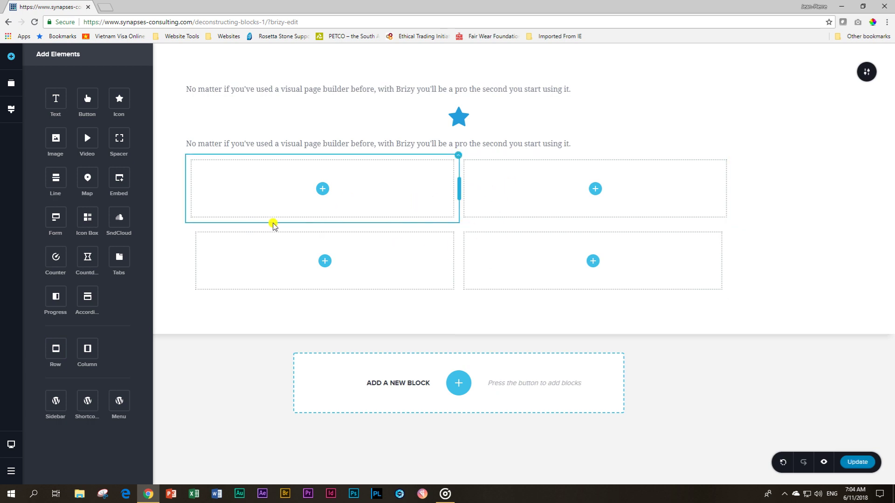
pyautogui.click(185, 223)
pyautogui.click(222, 204)
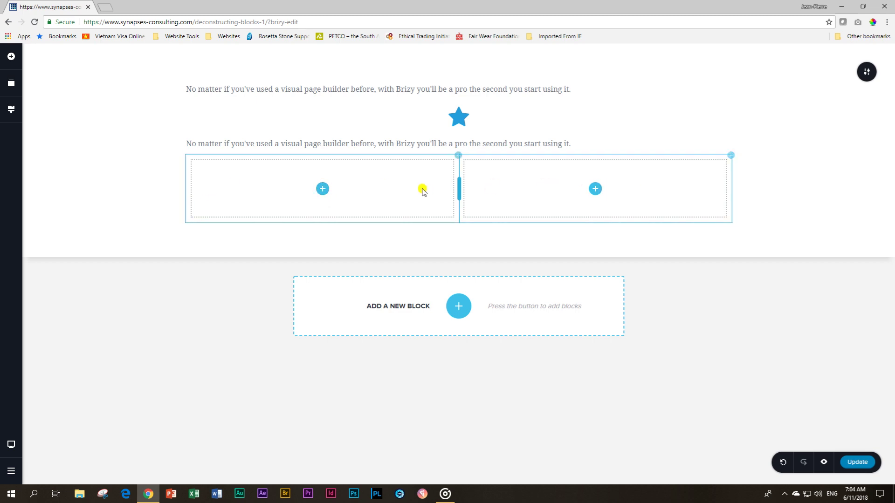
pyautogui.click(323, 188)
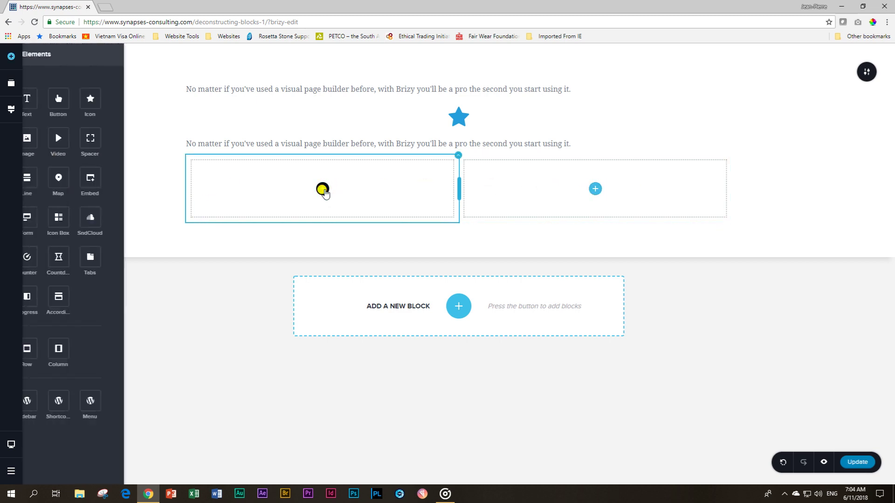
# Step: Put blue star icons in both columns and duplicate one to form a row of three stars
pyautogui.moveTo(120, 100); pyautogui.dragTo(324, 192)
pyautogui.moveTo(116, 100); pyautogui.dragTo(598, 194)
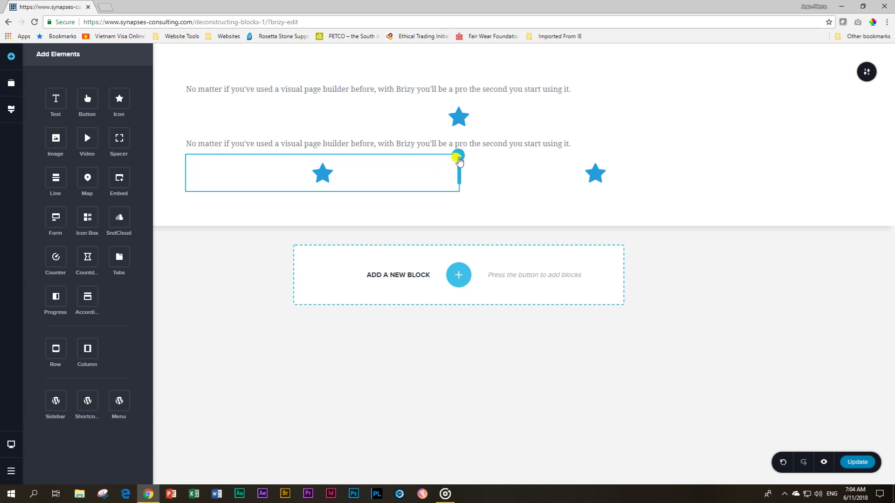
pyautogui.click(459, 160)
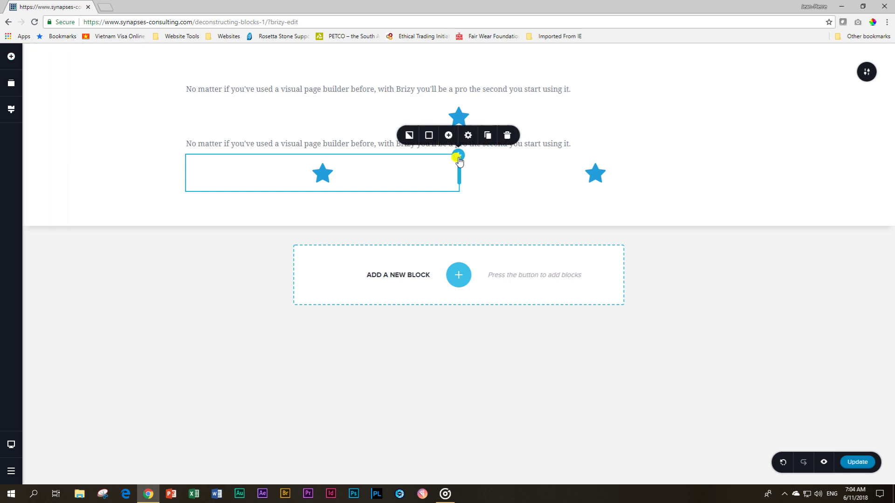
pyautogui.click(487, 138)
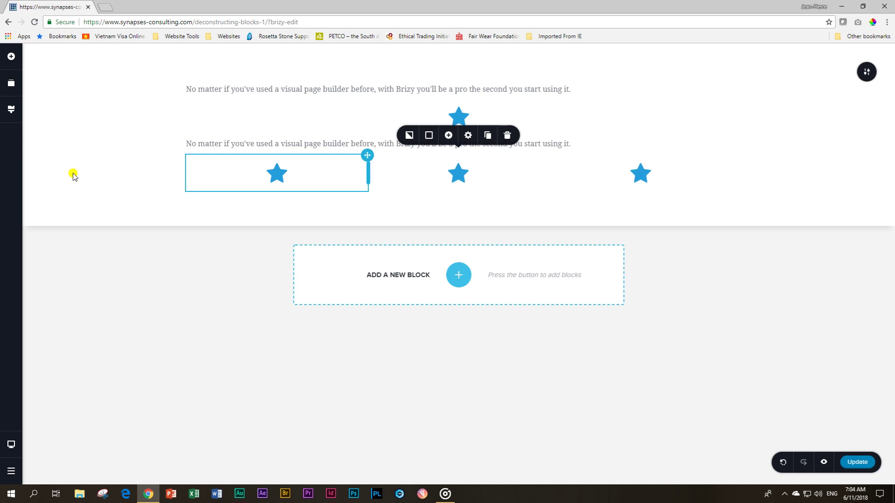
# Step: Add a second row of three star icons, then duplicate that row to make a third
pyautogui.click(11, 56)
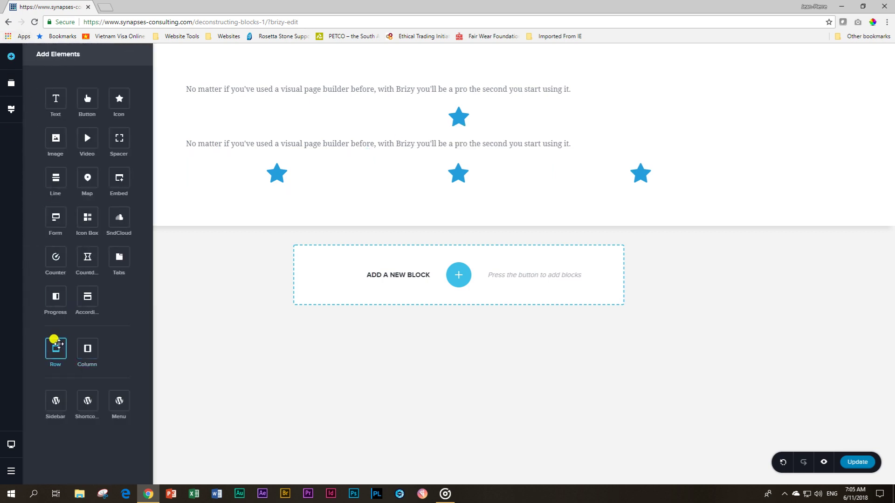
pyautogui.moveTo(57, 344); pyautogui.dragTo(241, 192)
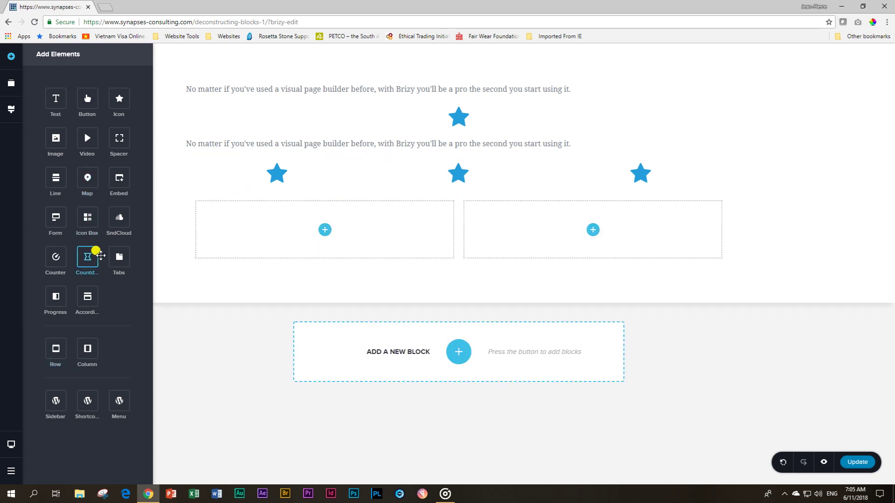
pyautogui.moveTo(119, 98); pyautogui.dragTo(322, 237)
pyautogui.moveTo(119, 99); pyautogui.dragTo(583, 235)
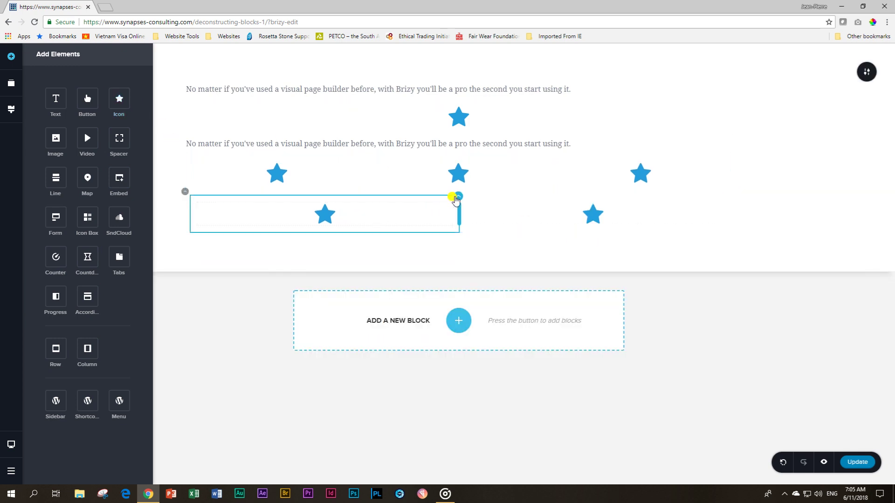
pyautogui.click(455, 201)
pyautogui.click(488, 176)
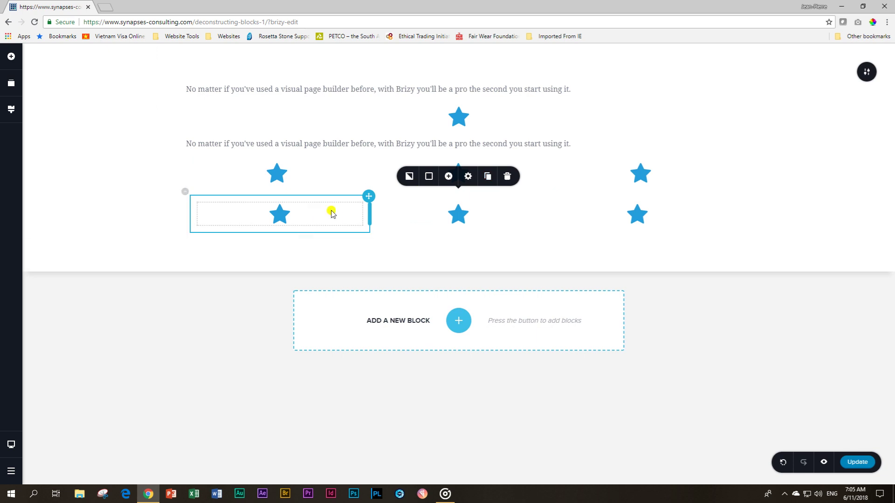
pyautogui.click(184, 192)
pyautogui.click(204, 171)
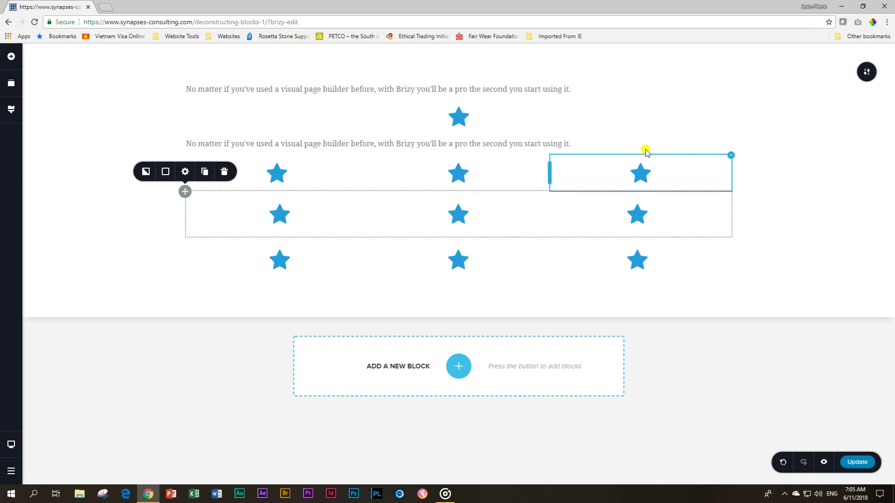
# Step: Delete the star-grid block from the block toolbar's trash icon
pyautogui.click(868, 75)
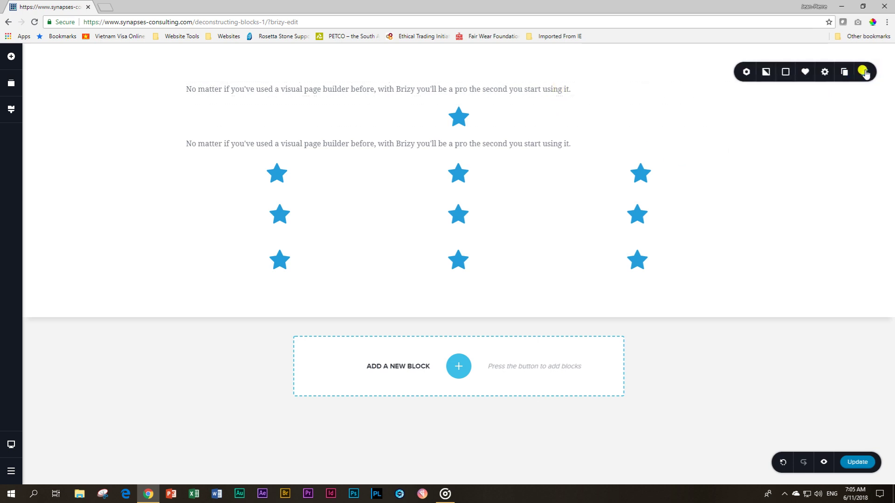
pyautogui.click(864, 72)
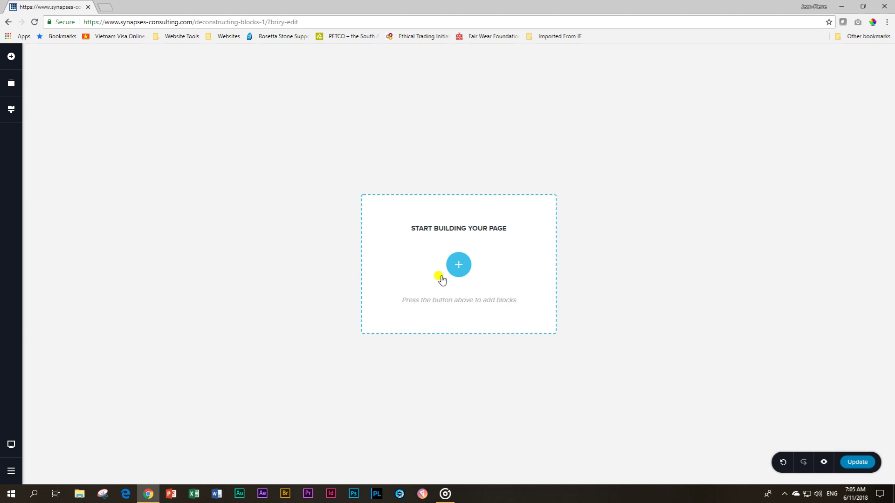
# Step: Add a blank block, remove its extra column and drag in a two-column row
pyautogui.click(458, 266)
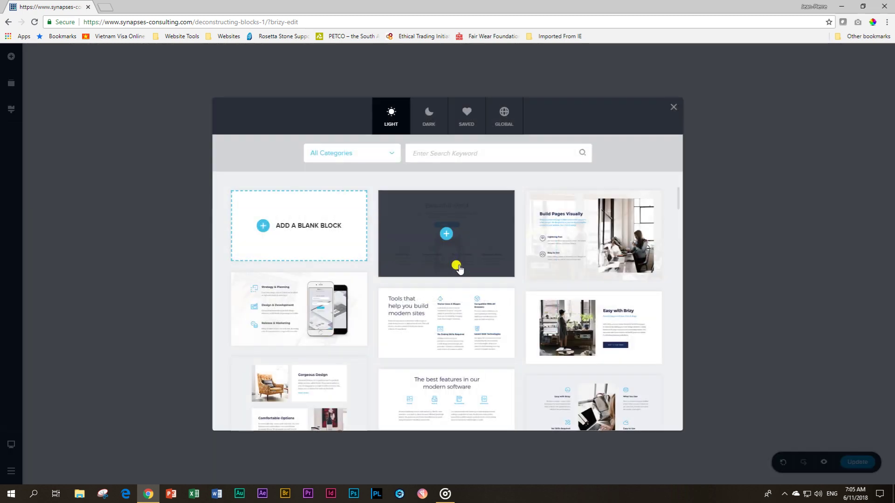
pyautogui.click(304, 227)
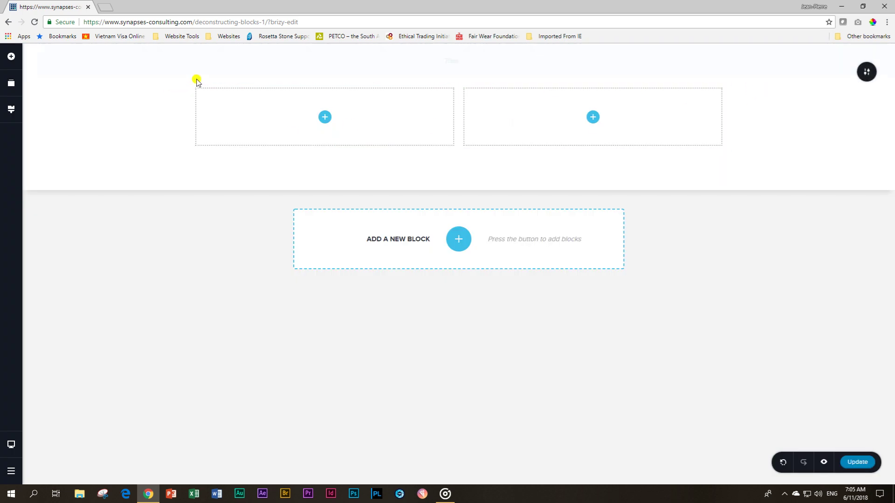
pyautogui.click(223, 59)
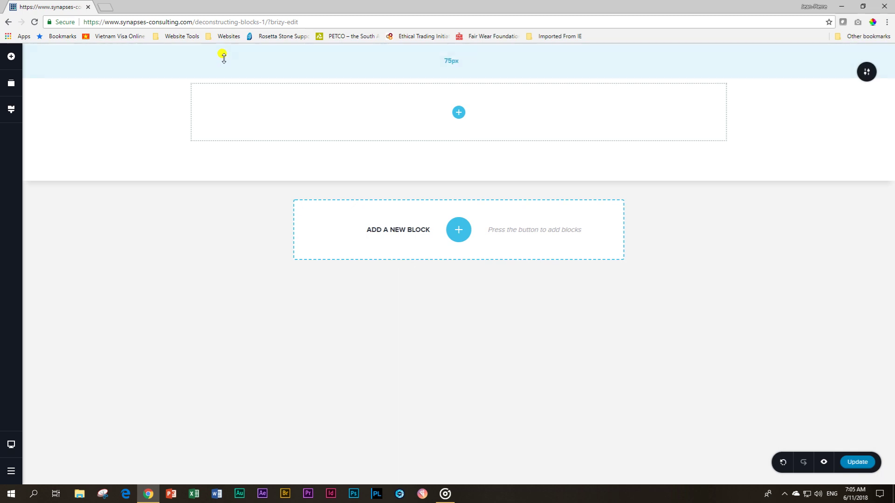
pyautogui.click(11, 56)
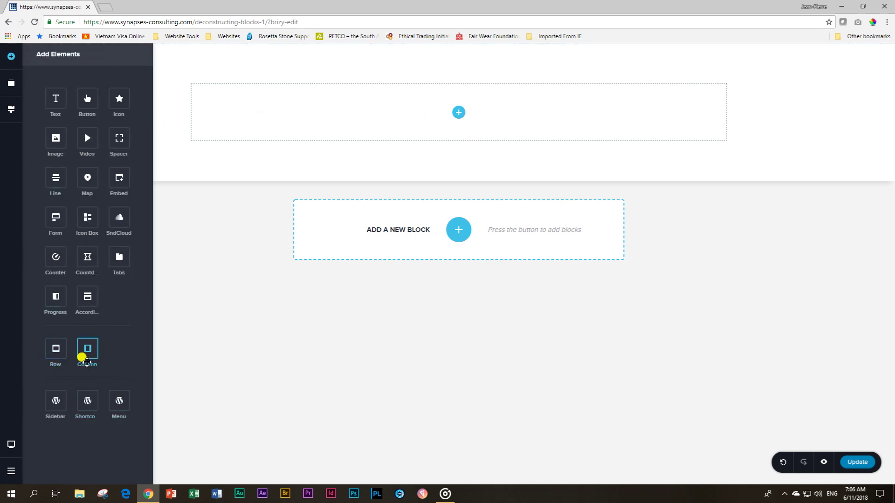
pyautogui.moveTo(52, 346); pyautogui.dragTo(261, 120)
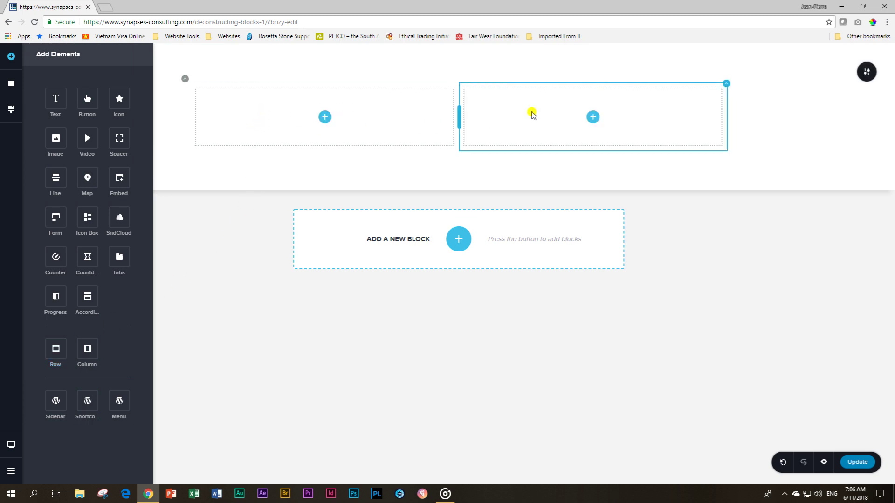
# Step: Give the block a grey #73777F overlay colour
pyautogui.click(866, 72)
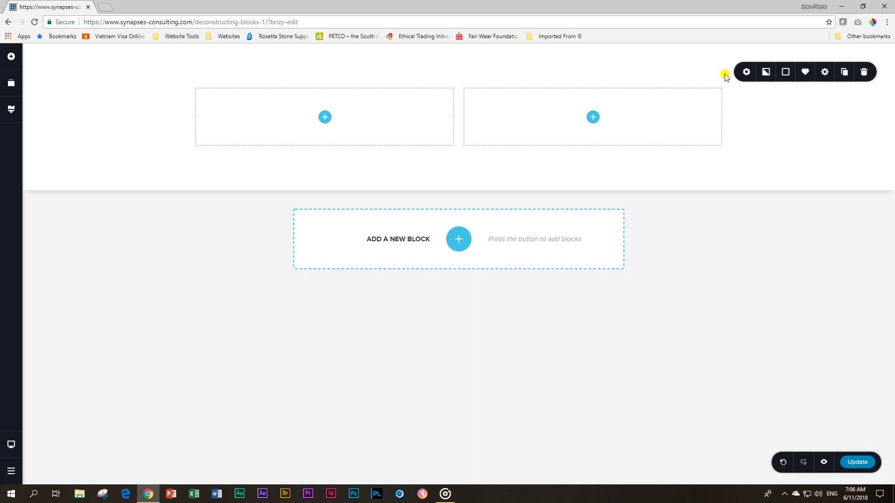
pyautogui.click(785, 73)
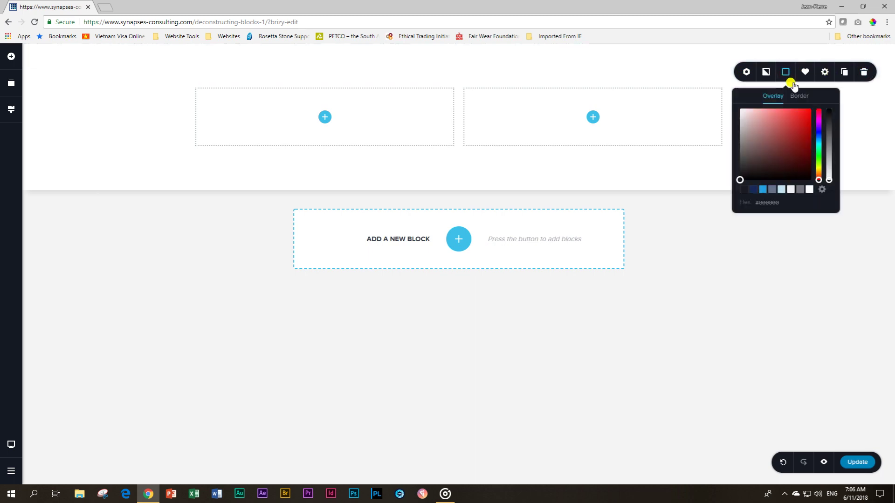
pyautogui.click(800, 189)
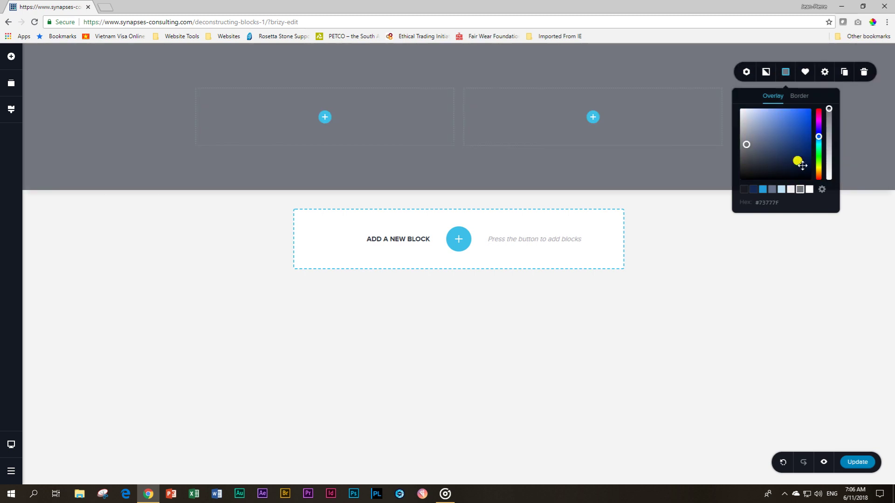
pyautogui.click(876, 125)
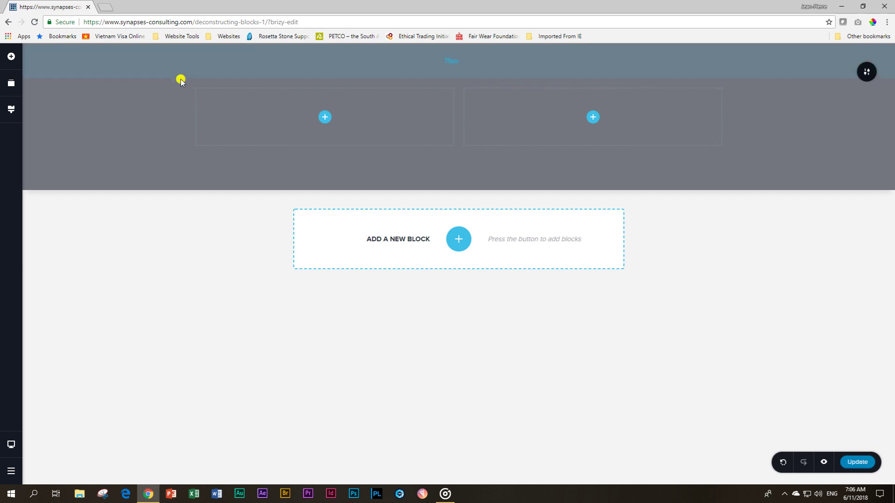
# Step: Set the map-and-camera photo as the row background and add a paragraph to its left column
pyautogui.click(182, 82)
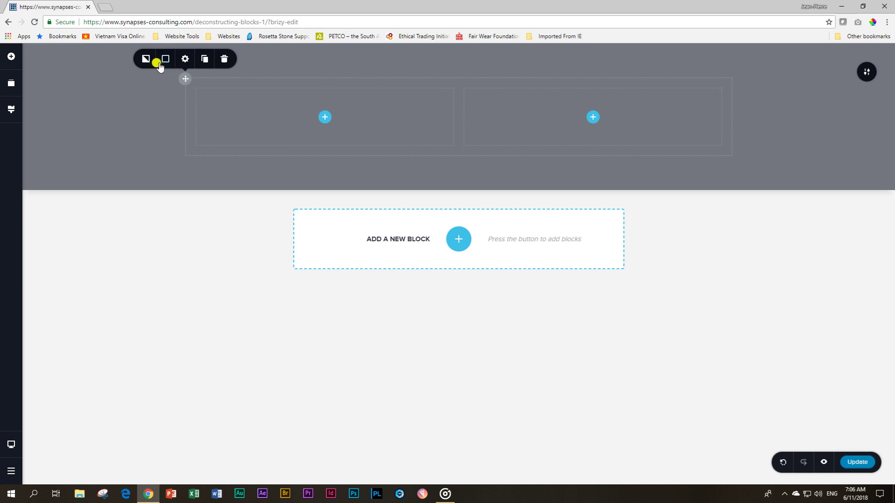
pyautogui.click(140, 60)
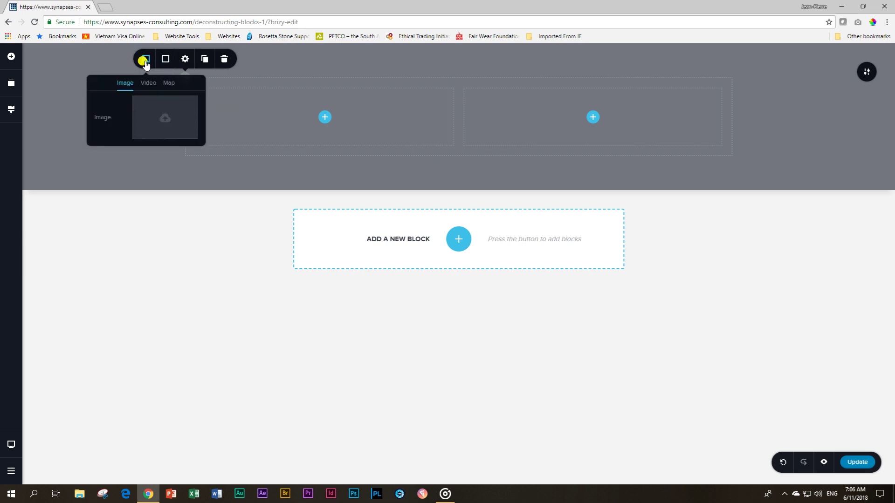
pyautogui.click(164, 120)
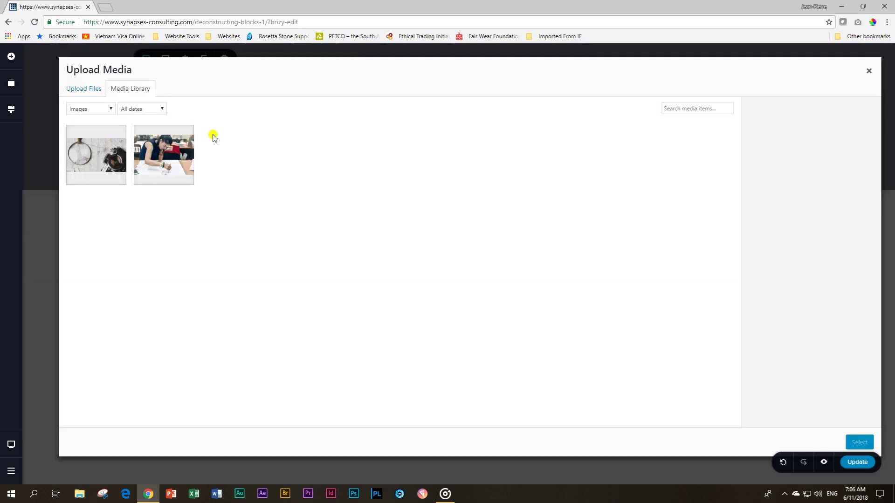
pyautogui.click(104, 154)
pyautogui.click(858, 441)
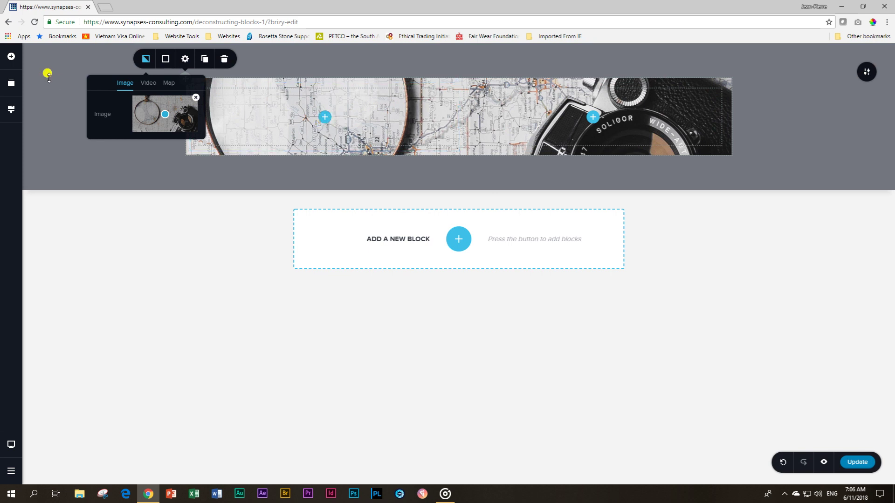
pyautogui.click(11, 57)
pyautogui.moveTo(52, 103); pyautogui.dragTo(319, 118)
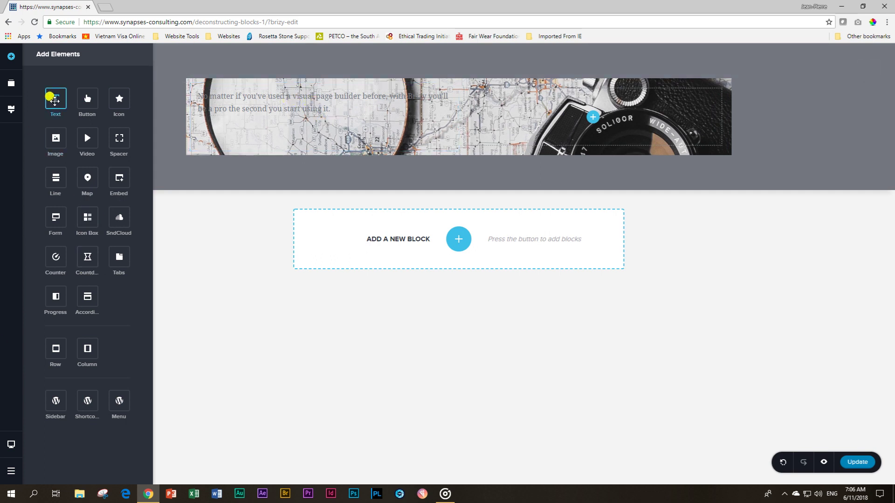
# Step: Add a paragraph to the banner's right column and a new two-column row beneath the banner
pyautogui.moveTo(54, 101); pyautogui.dragTo(592, 112)
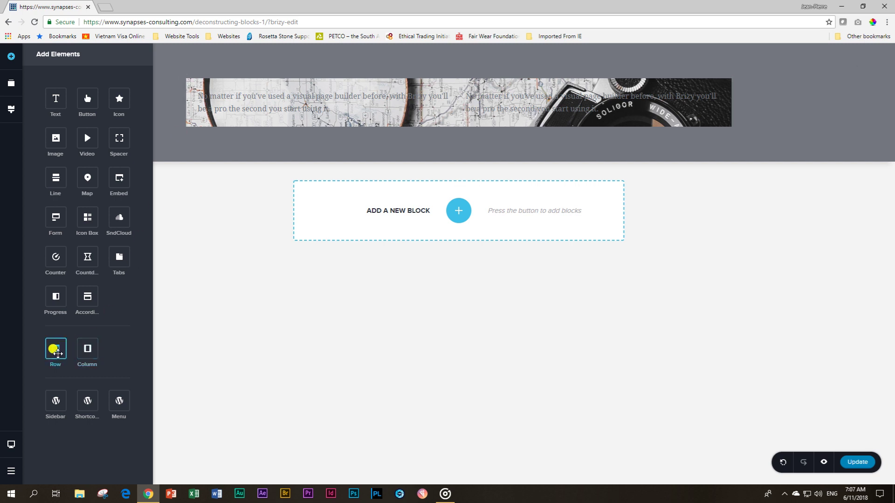
pyautogui.moveTo(55, 350); pyautogui.dragTo(187, 126)
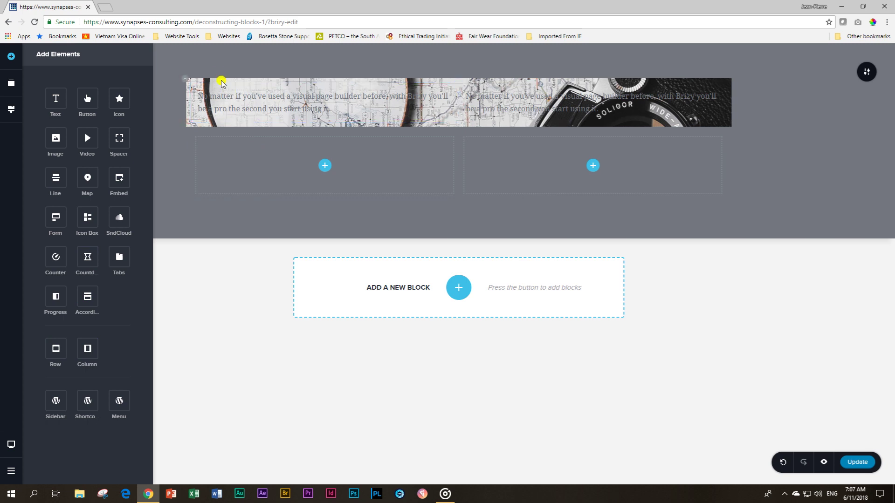
# Step: Try moving the new row into the banner's left column, then undo so it stays below
pyautogui.click(185, 131)
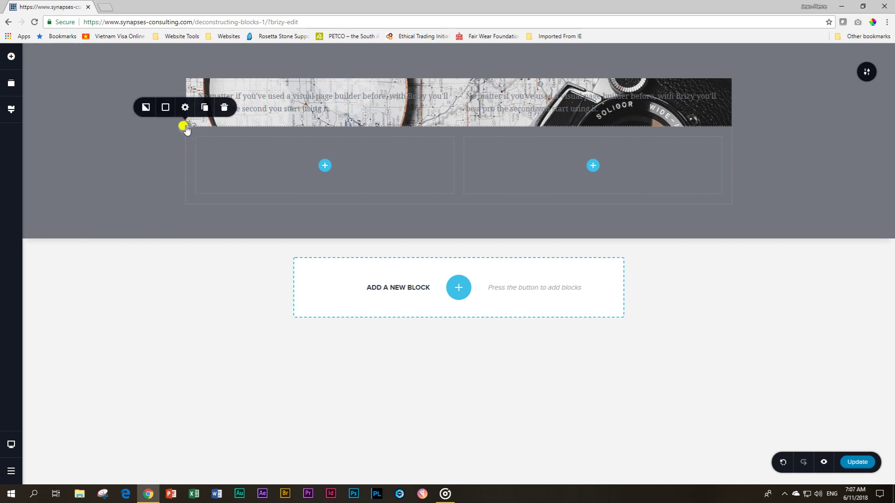
pyautogui.moveTo(184, 127); pyautogui.dragTo(213, 121)
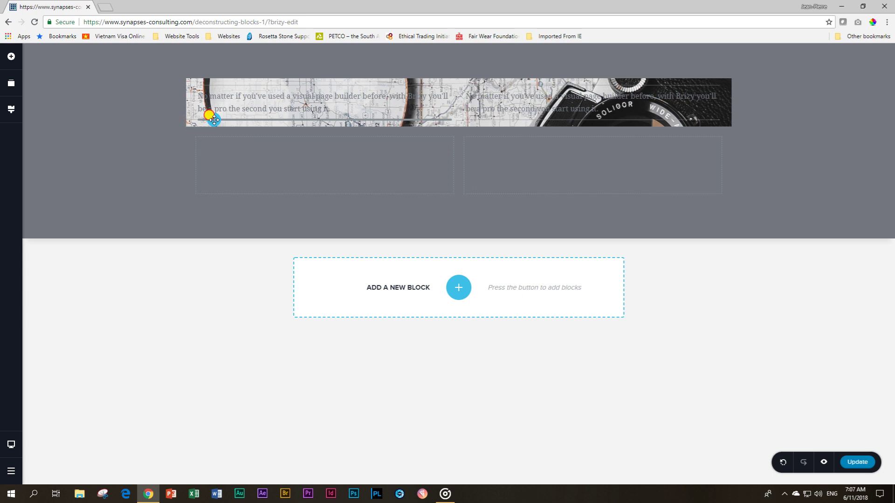
pyautogui.moveTo(214, 120); pyautogui.dragTo(216, 120)
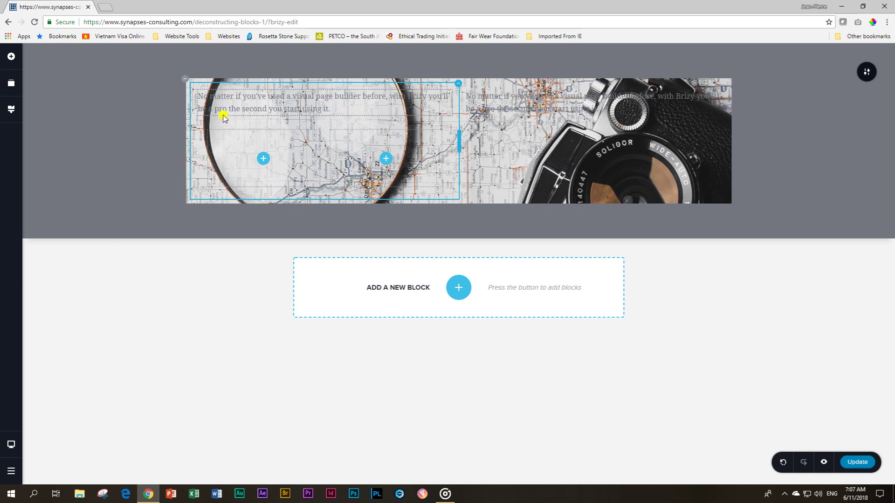
pyautogui.click(784, 465)
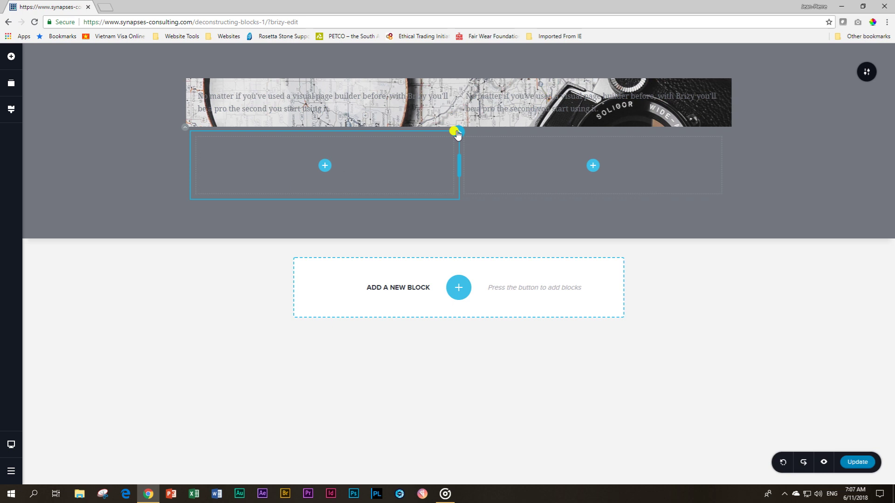
# Step: Duplicate a column for a three-column lower row and delete both banner texts, removing the banner row
pyautogui.click(458, 134)
pyautogui.click(487, 113)
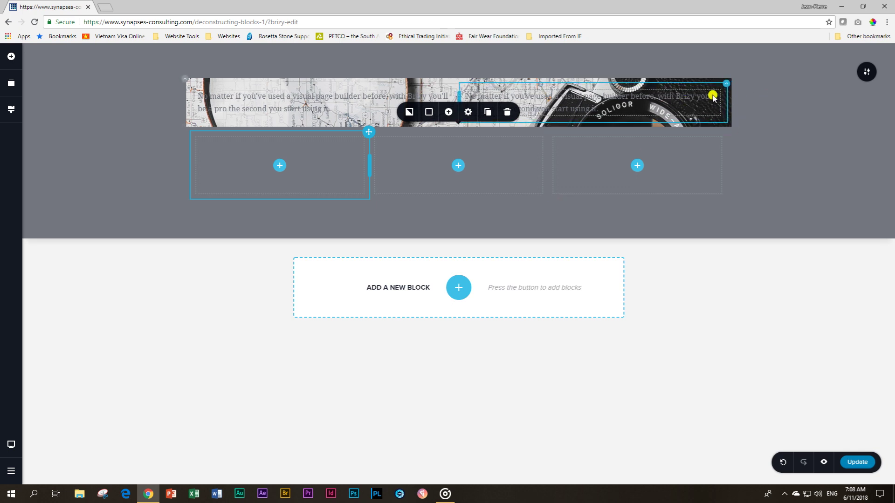
pyautogui.click(726, 86)
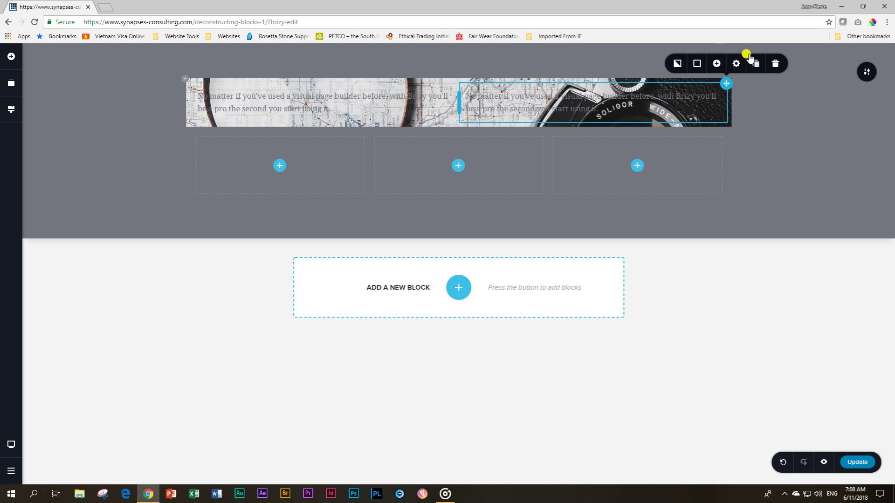
pyautogui.click(775, 63)
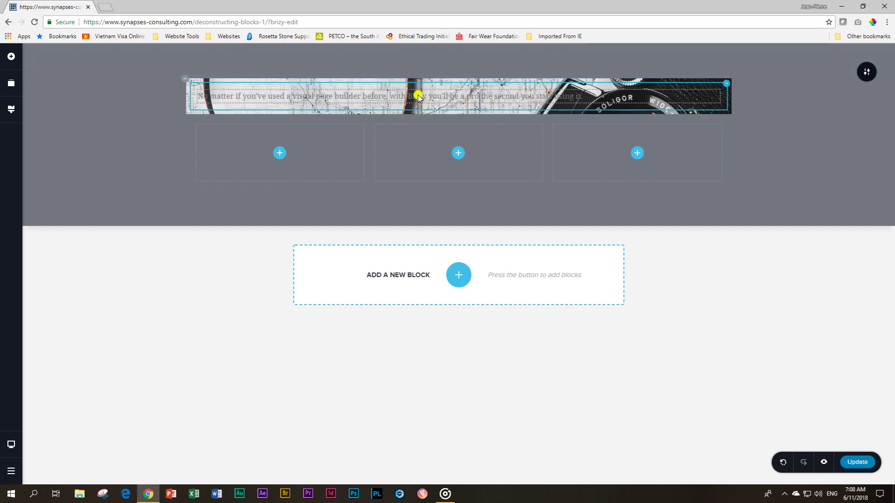
pyautogui.click(726, 87)
pyautogui.click(775, 64)
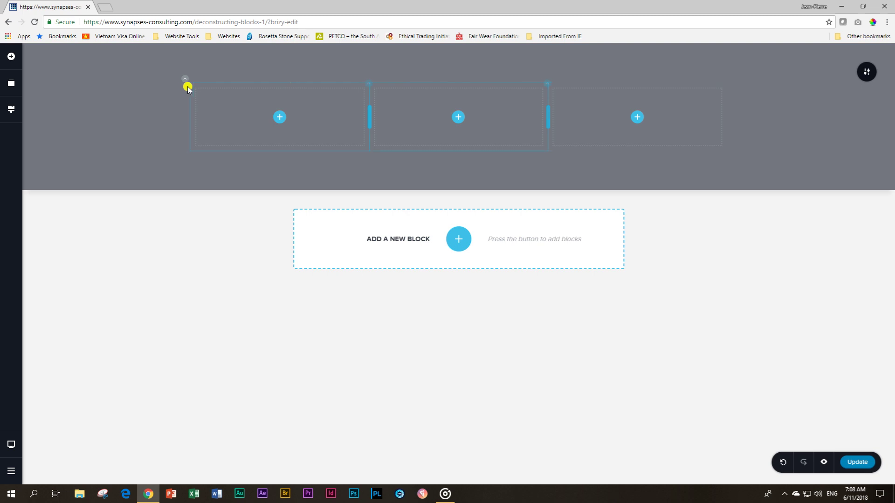
# Step: Replace the three-column row with a one-column row holding a nested two-column row
pyautogui.click(183, 81)
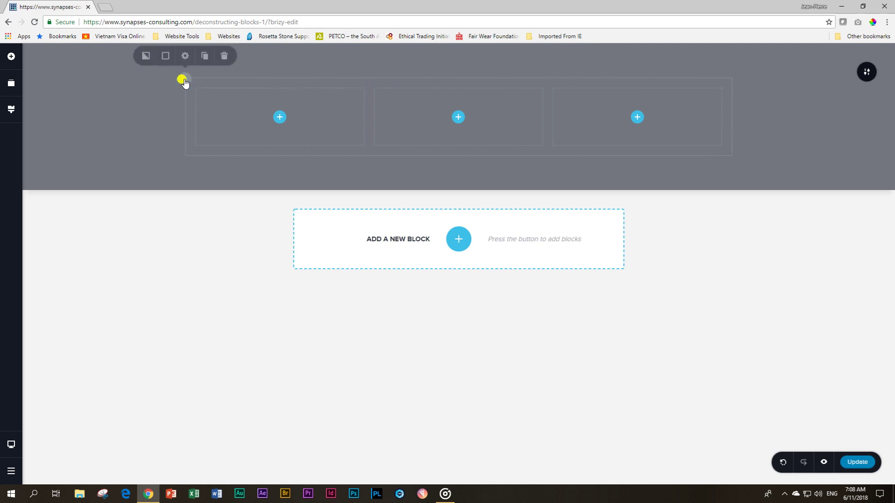
pyautogui.click(223, 57)
pyautogui.click(11, 56)
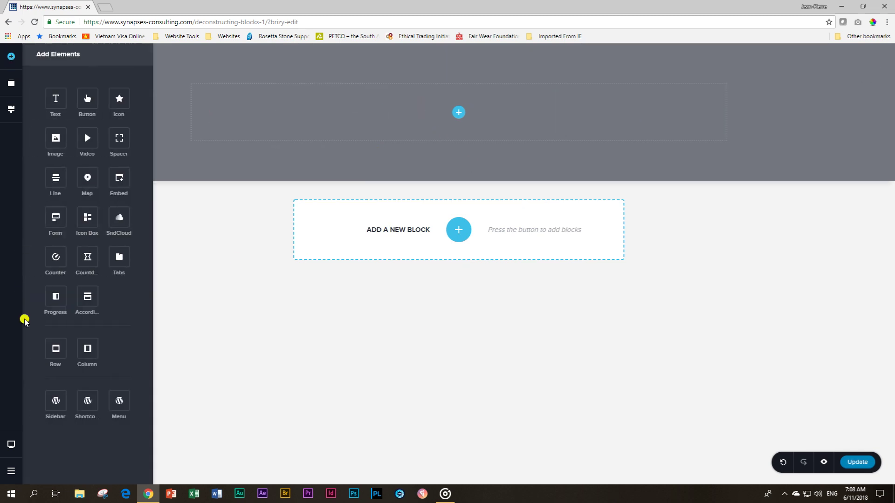
pyautogui.moveTo(49, 347); pyautogui.dragTo(454, 107)
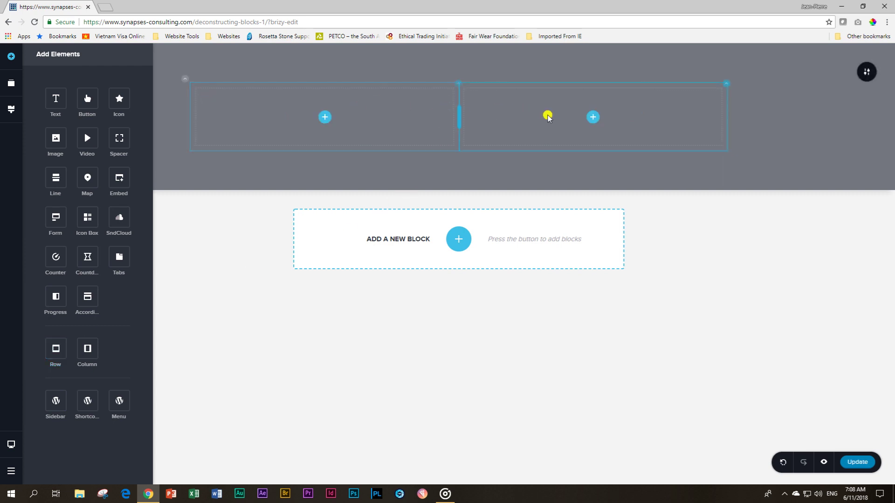
pyautogui.moveTo(56, 348); pyautogui.dragTo(214, 152)
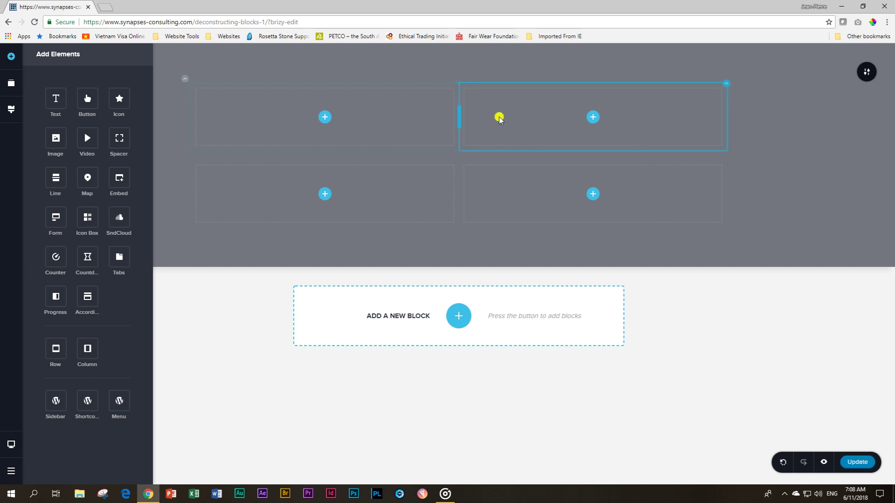
pyautogui.click(725, 90)
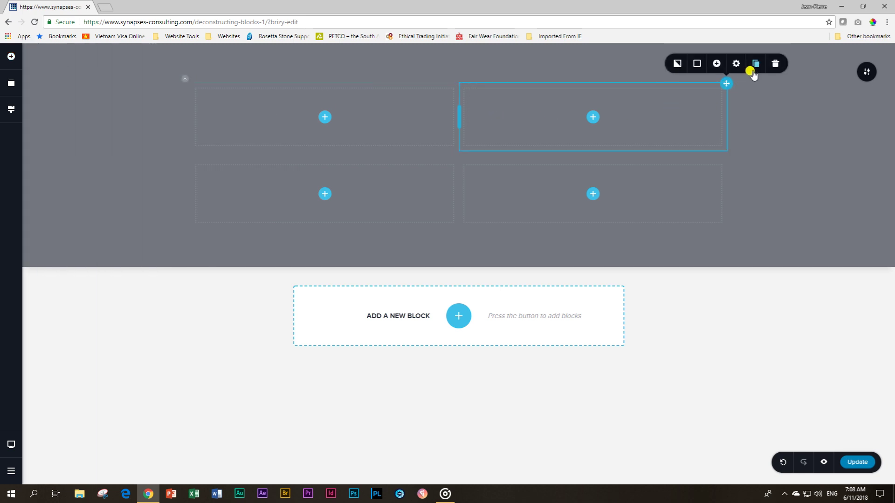
pyautogui.click(774, 65)
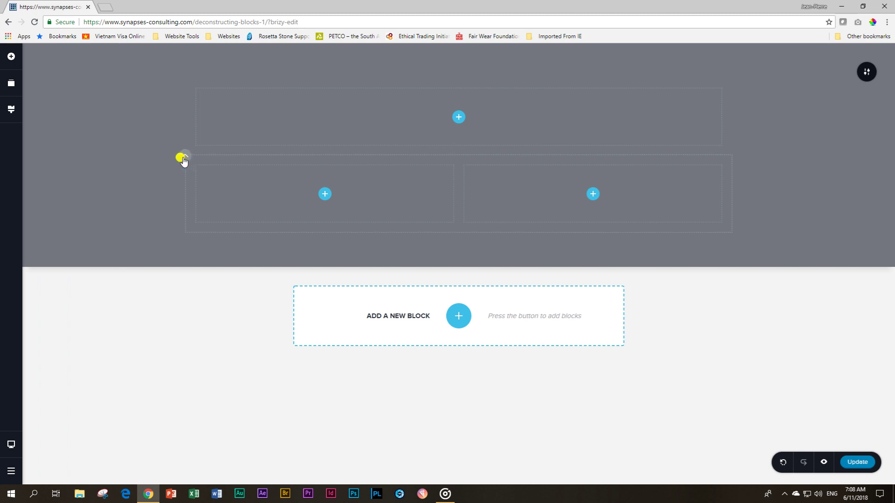
pyautogui.click(183, 158)
pyautogui.moveTo(183, 159); pyautogui.dragTo(458, 118)
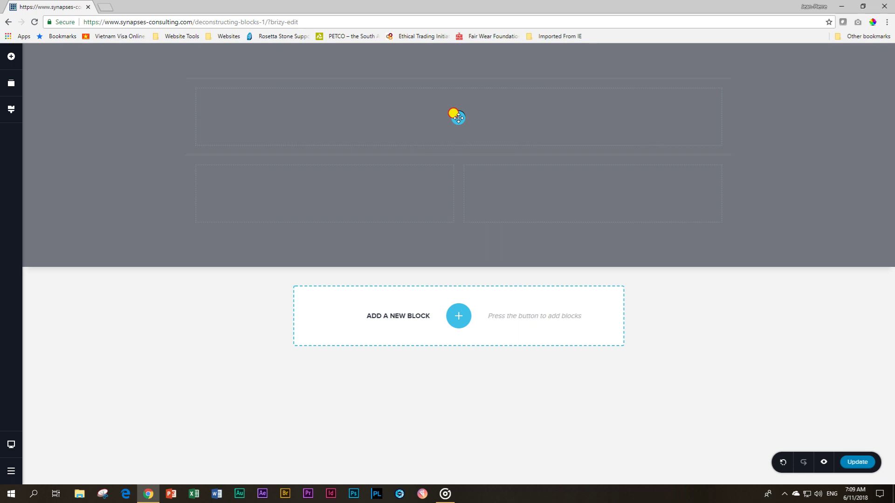
pyautogui.moveTo(458, 118); pyautogui.dragTo(454, 115)
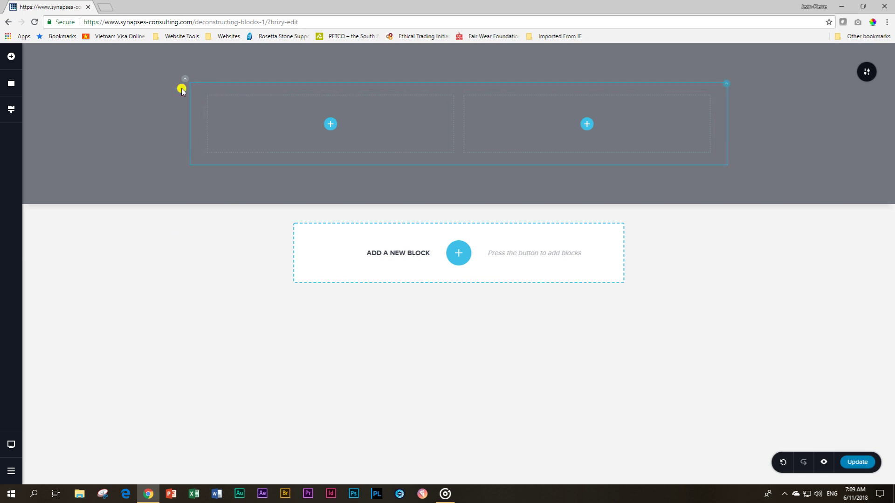
# Step: Add a three-column row and nest it beneath the nested two-column row
pyautogui.click(11, 59)
pyautogui.moveTo(51, 348); pyautogui.dragTo(263, 166)
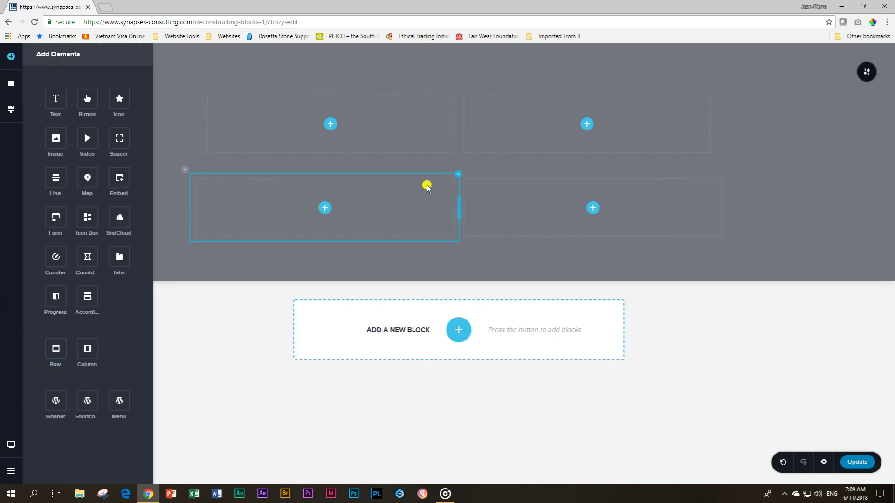
pyautogui.click(454, 177)
pyautogui.click(487, 154)
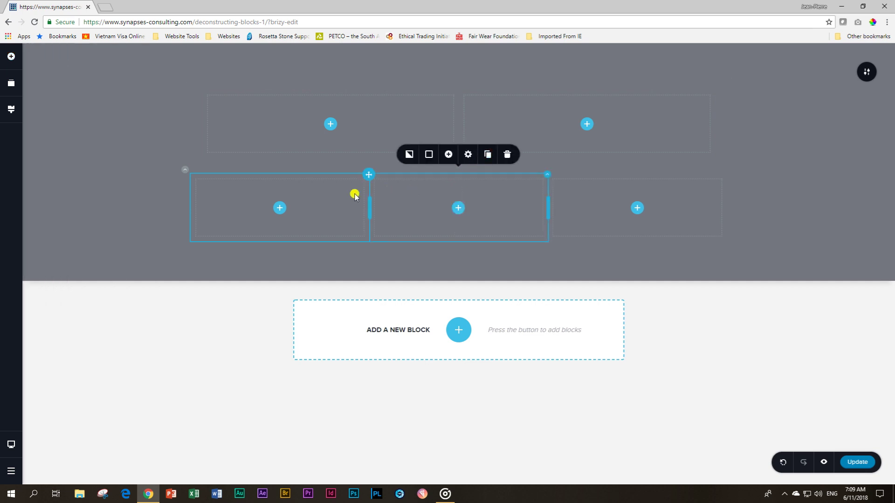
pyautogui.click(182, 170)
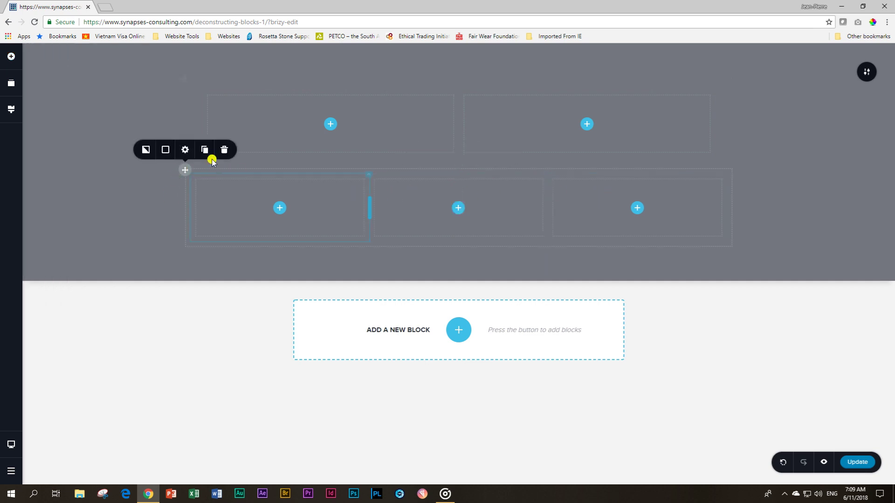
pyautogui.moveTo(181, 168); pyautogui.dragTo(270, 154)
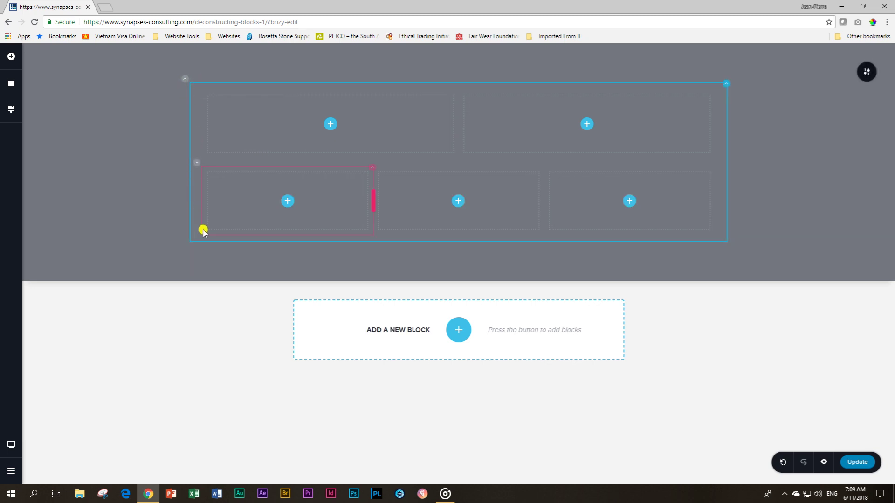
# Step: Give the outer row the map-and-camera photo background and close the image settings
pyautogui.click(185, 80)
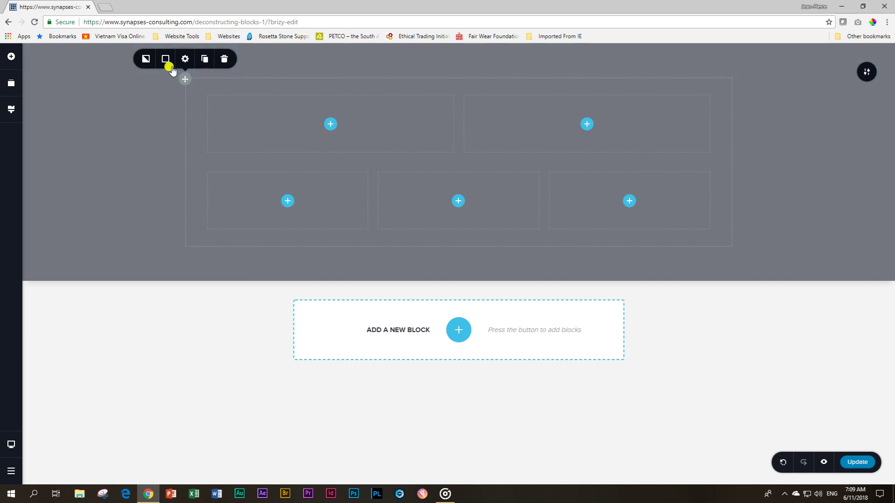
pyautogui.click(146, 60)
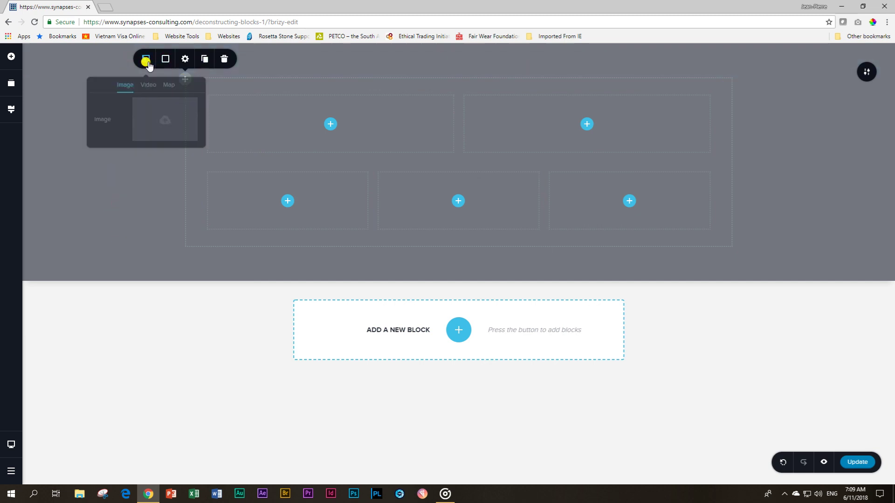
pyautogui.click(163, 119)
pyautogui.click(97, 140)
pyautogui.click(858, 443)
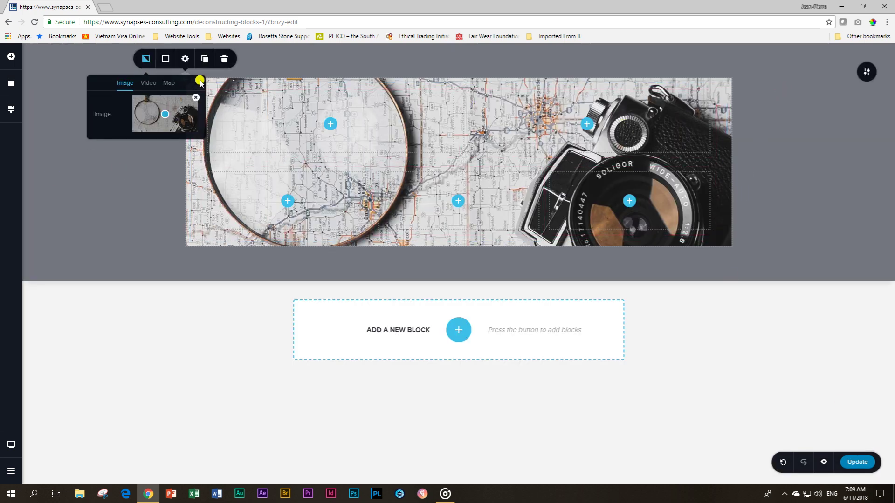
pyautogui.click(129, 179)
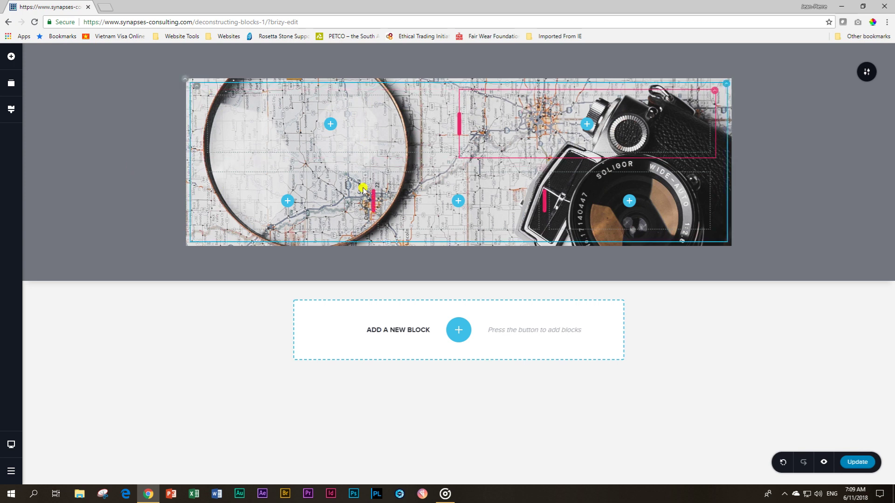
pyautogui.click(458, 201)
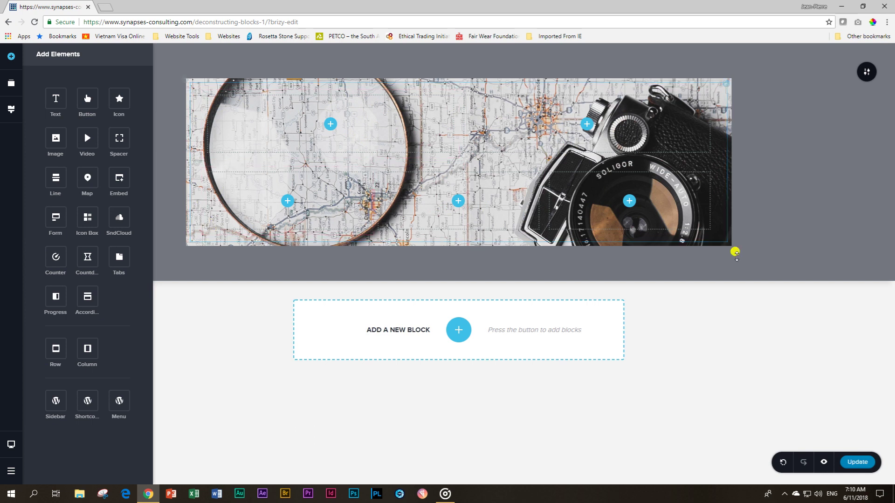
pyautogui.click(776, 115)
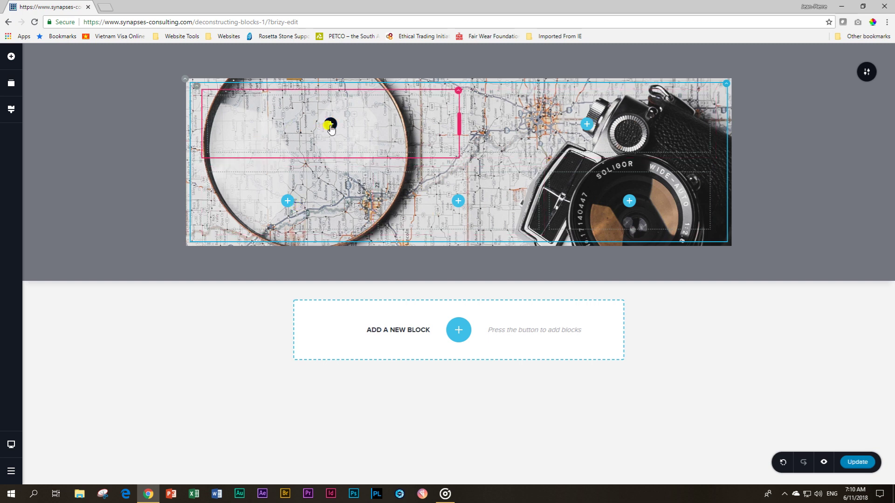
# Step: Add a Row element and move it into the image-backed hero section as a nested two-column row
pyautogui.click(10, 56)
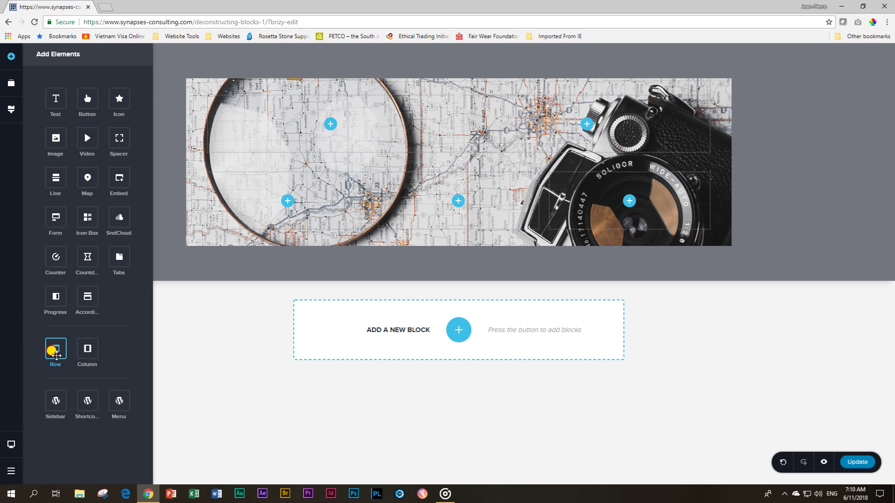
pyautogui.moveTo(49, 356); pyautogui.dragTo(188, 246)
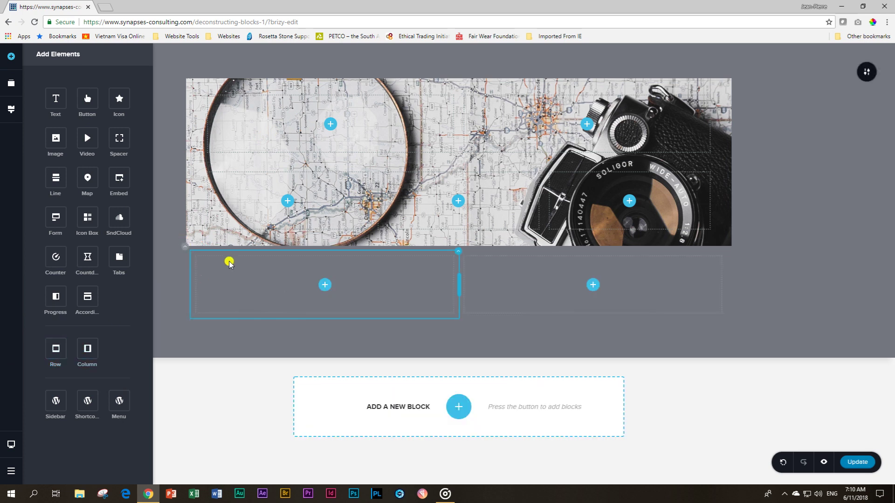
pyautogui.click(189, 261)
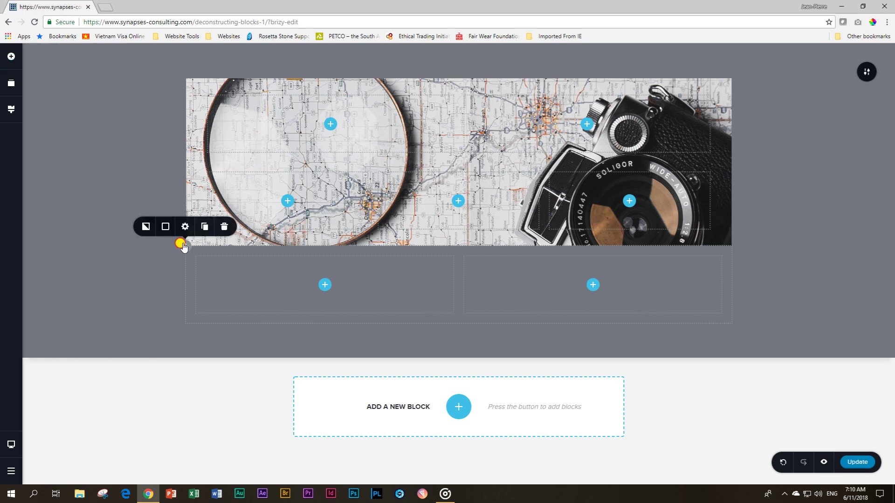
pyautogui.moveTo(183, 247); pyautogui.dragTo(140, 221)
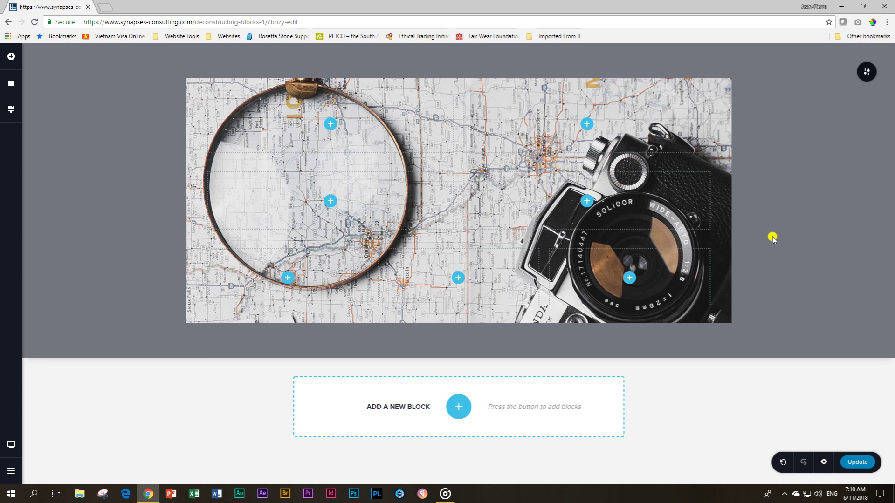
# Step: Add a trial blank block with a button below the hero, then delete that block
pyautogui.click(458, 407)
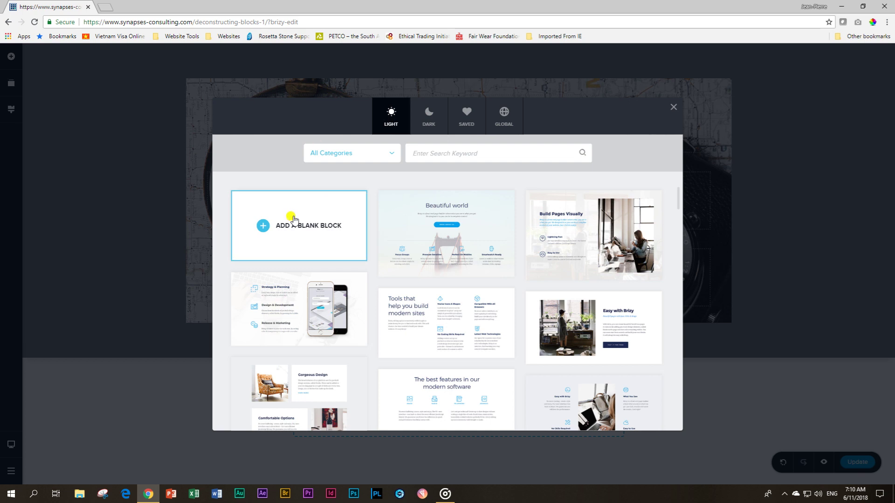
pyautogui.click(293, 220)
pyautogui.click(12, 56)
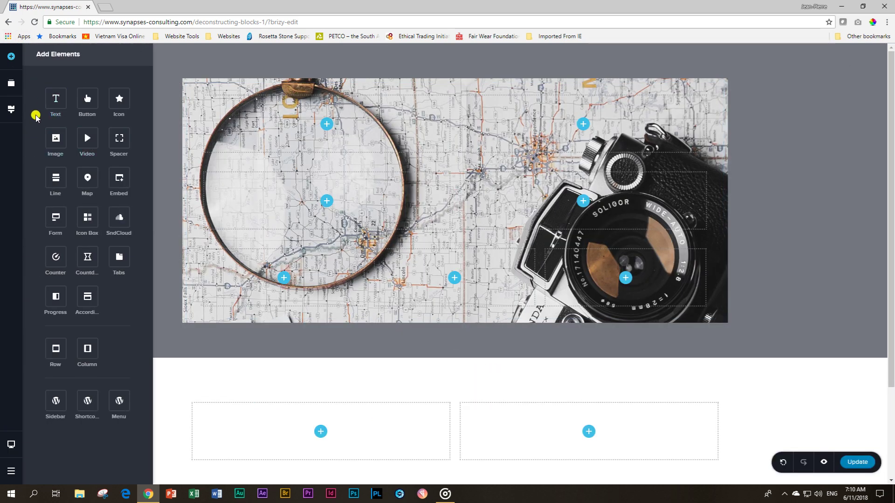
pyautogui.moveTo(87, 98); pyautogui.dragTo(332, 456)
pyautogui.scroll(-3, 401, 410)
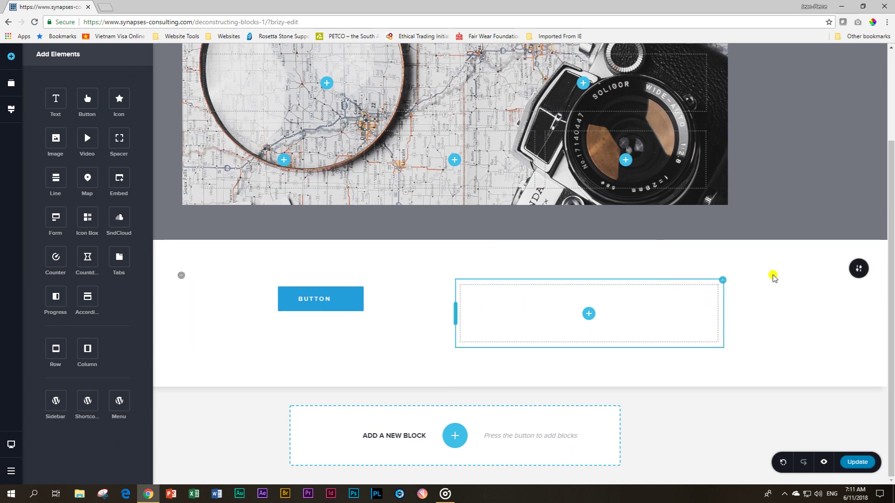
pyautogui.click(858, 271)
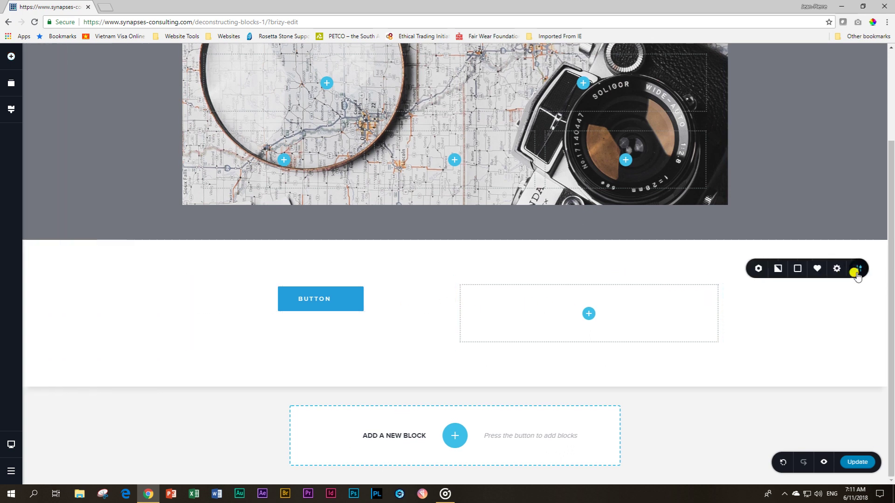
pyautogui.click(858, 272)
# Step: Insert a fresh blank block below the hero and select its two-column row
pyautogui.click(456, 407)
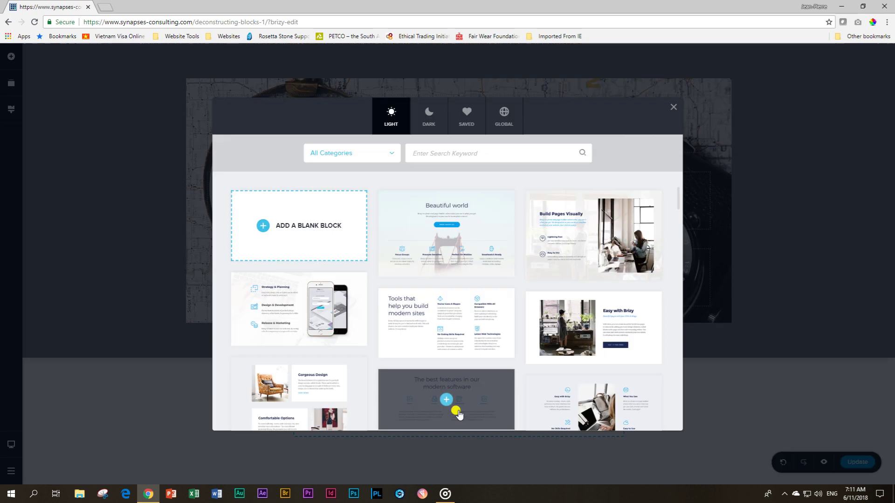
pyautogui.click(271, 225)
pyautogui.scroll(-3, 585, 408)
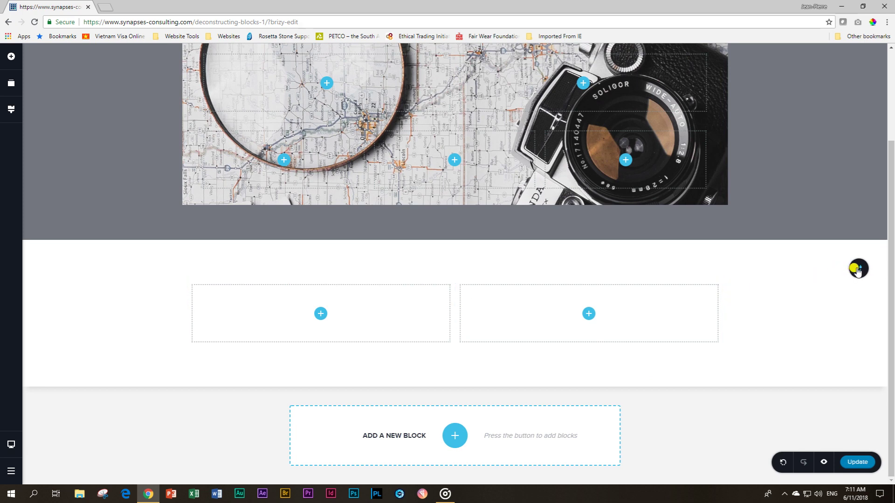
pyautogui.click(182, 276)
# Step: Reduce the block to one column, then add a centred button with a star icon beneath it
pyautogui.click(220, 258)
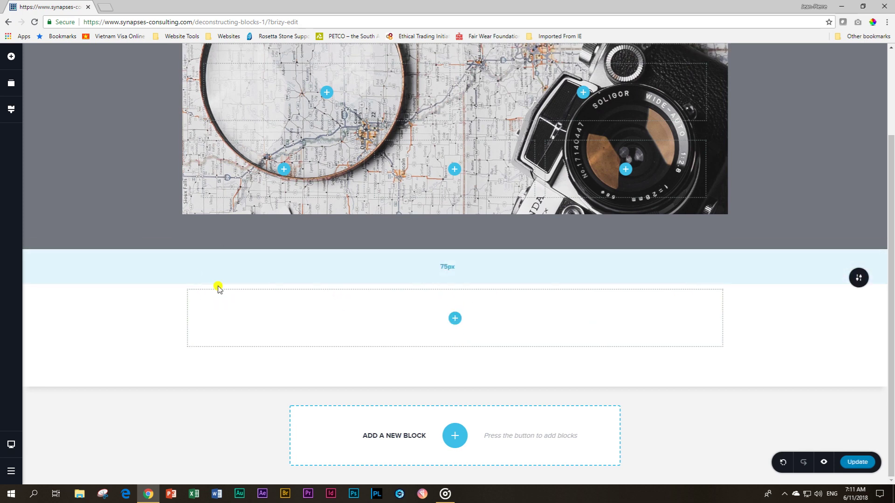
pyautogui.click(9, 63)
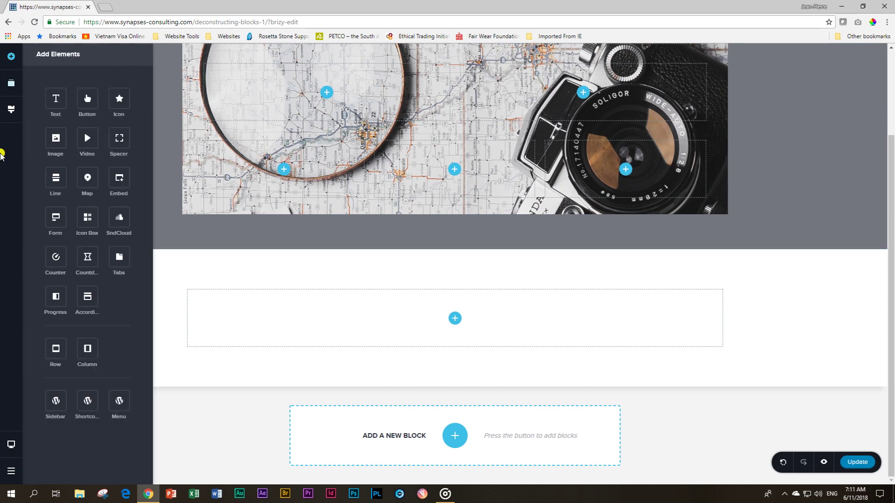
pyautogui.moveTo(87, 95); pyautogui.dragTo(453, 328)
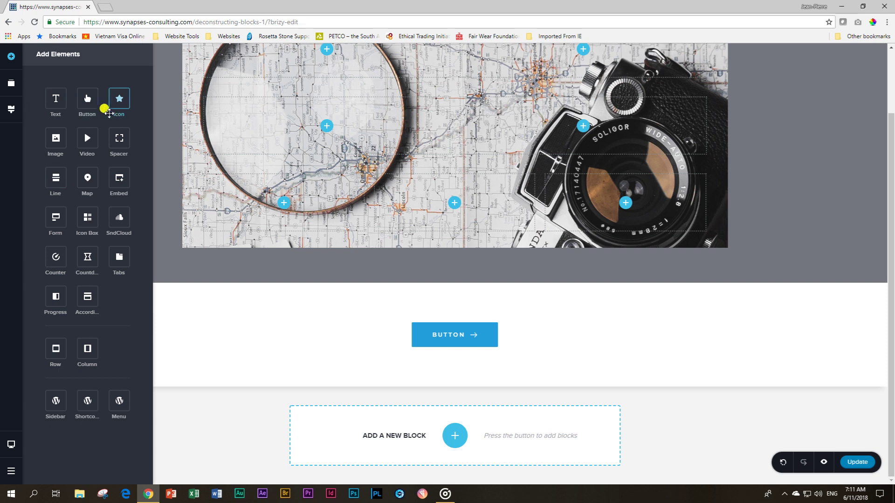
pyautogui.moveTo(107, 106); pyautogui.dragTo(434, 344)
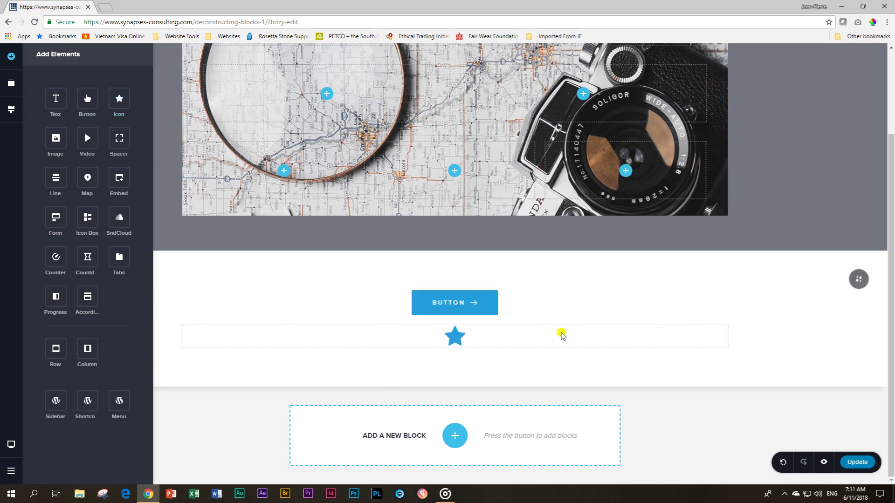
pyautogui.rightClick(11, 494)
# Step: Add a two-column row with a star in each column, then a three-column row of empty columns
pyautogui.moveTo(88, 349); pyautogui.dragTo(392, 356)
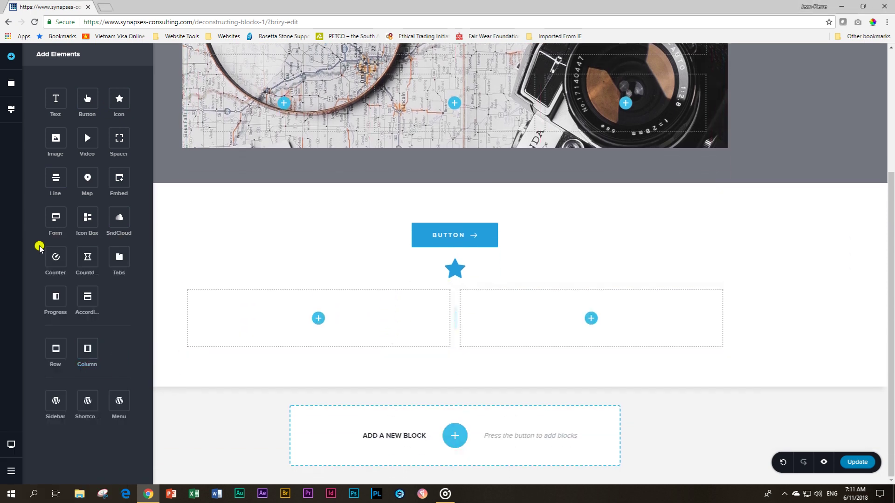
pyautogui.moveTo(119, 110); pyautogui.dragTo(314, 328)
pyautogui.moveTo(119, 98); pyautogui.dragTo(586, 340)
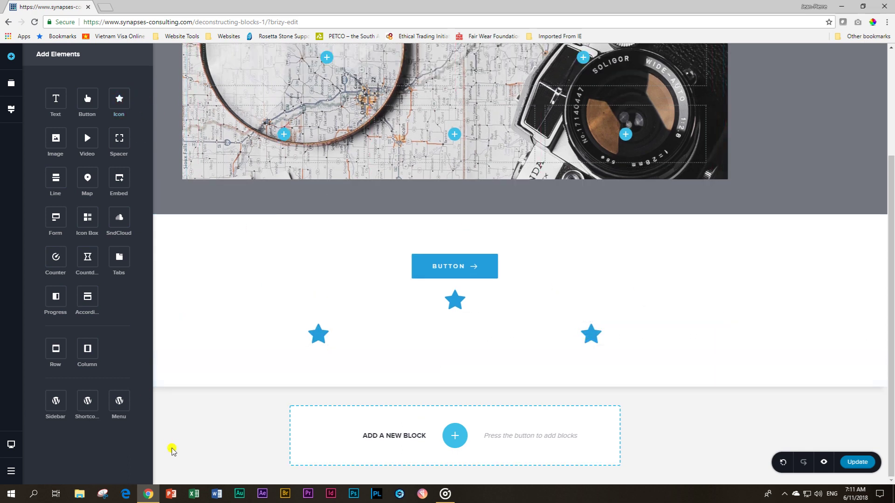
pyautogui.moveTo(55, 348); pyautogui.dragTo(197, 354)
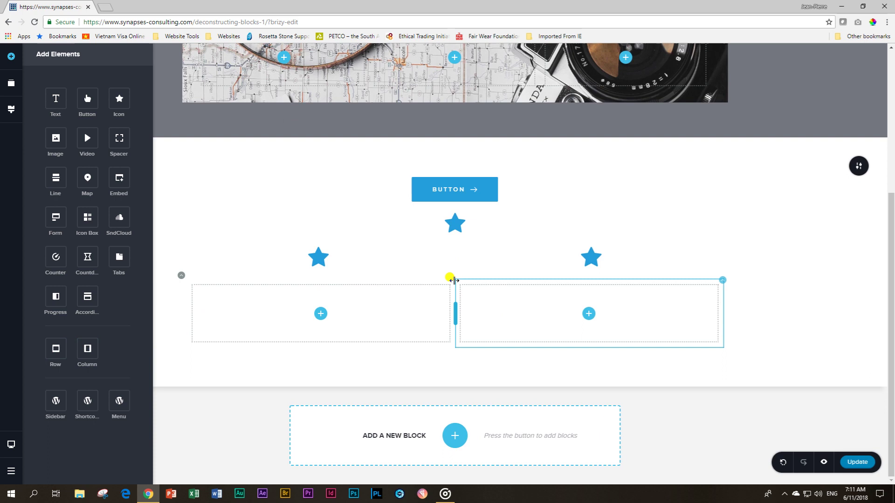
pyautogui.click(451, 283)
pyautogui.click(483, 260)
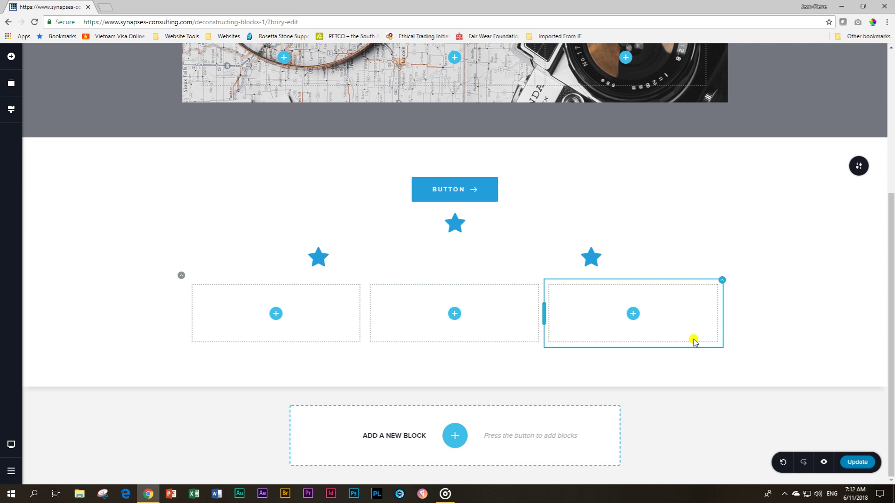
# Step: Insert the Light library's laptop-photo block reading 'Only passion & hard work' below the columns
pyautogui.click(453, 435)
pyautogui.scroll(-5, 579, 255)
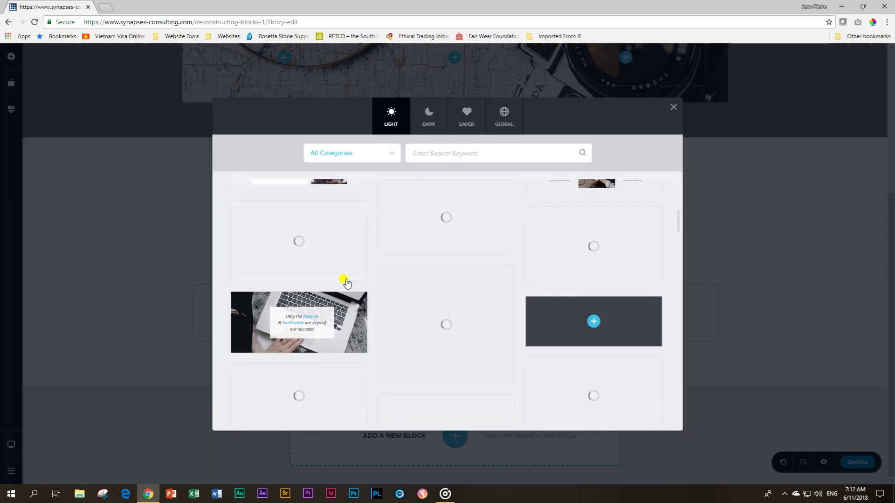
pyautogui.click(298, 320)
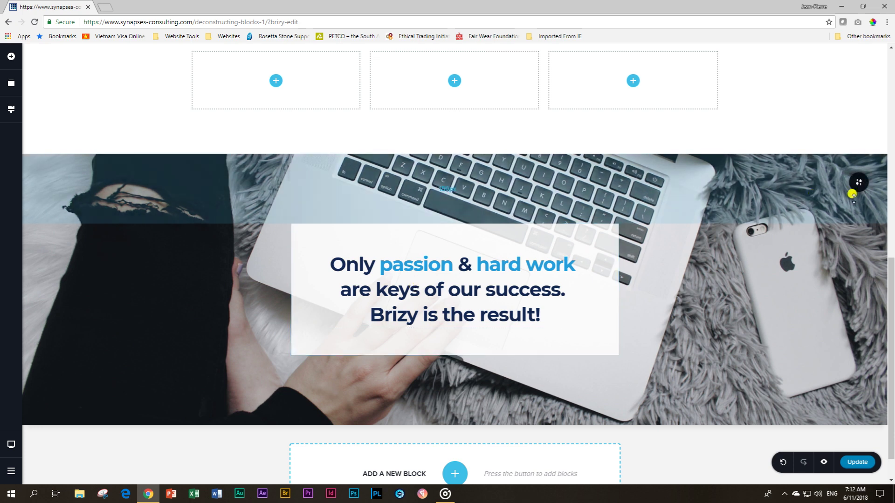
pyautogui.click(486, 265)
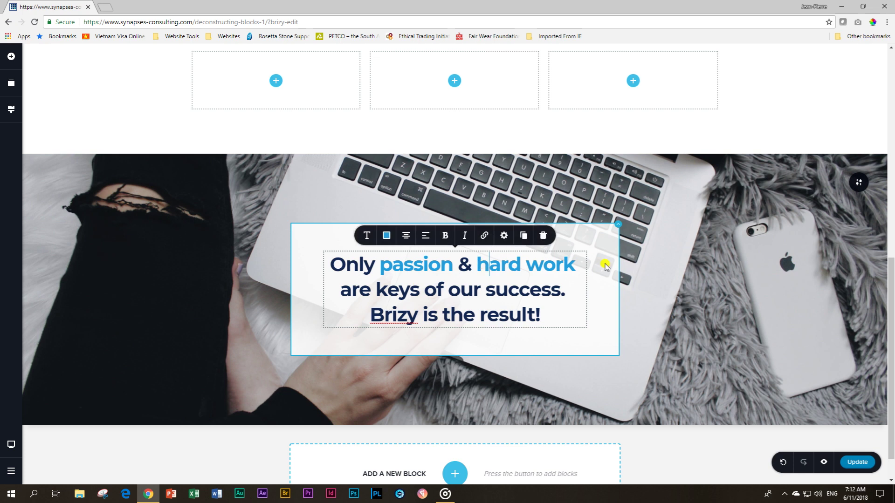
pyautogui.click(857, 183)
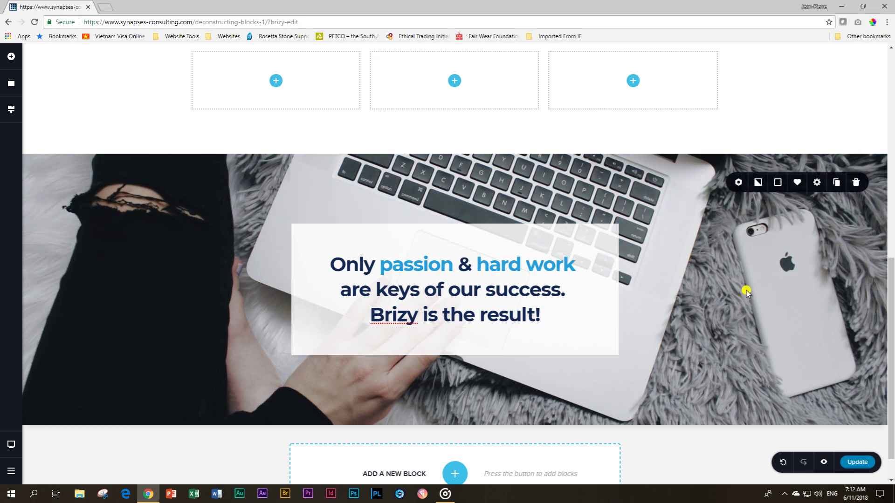